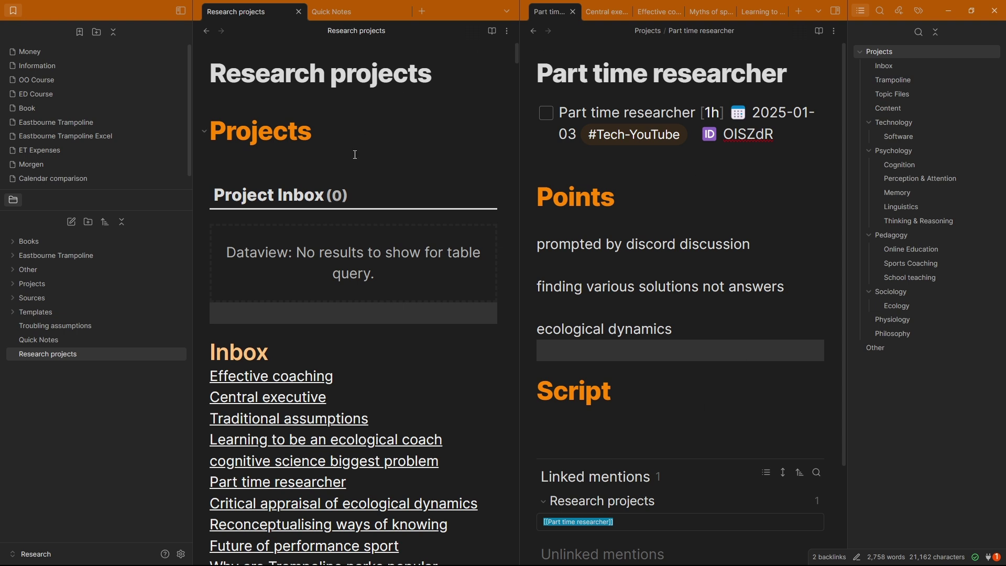
Place the cursor on the empty line under Projects in the Research projects note
{"action": "left_click", "coordinate": [322, 157]}
Glance at the Quick Notes note, return to Research projects, and bring up the quick switcher
{"action": "left_click", "coordinate": [613, 155]}
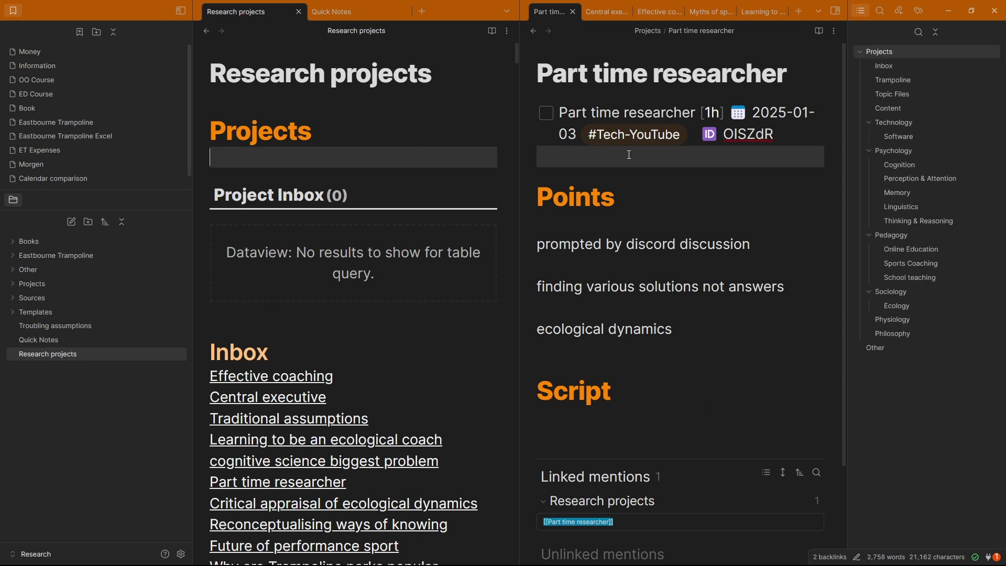
{"action": "left_click", "coordinate": [570, 167]}
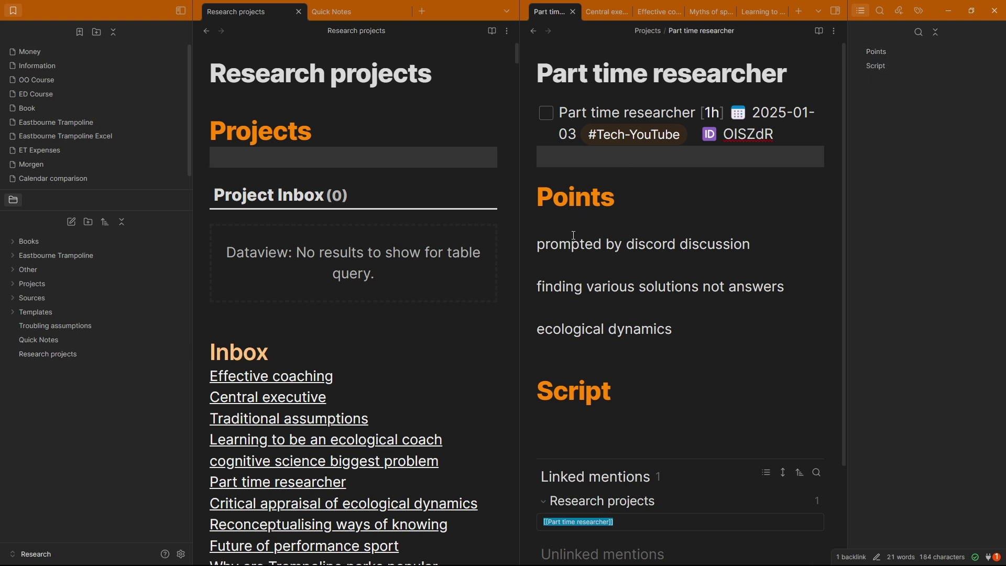
{"action": "left_click", "coordinate": [374, 158]}
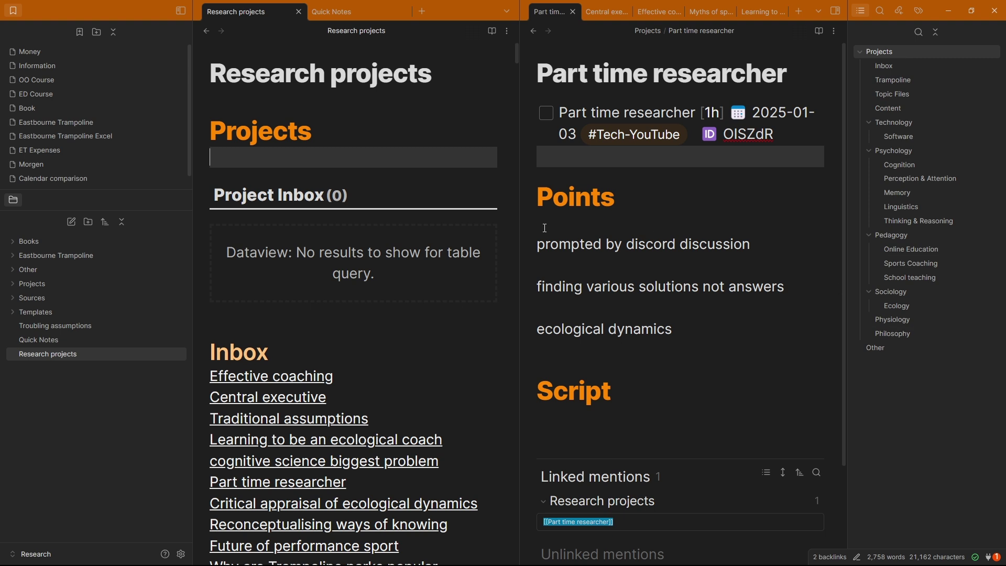
{"action": "left_click", "coordinate": [336, 12]}
{"action": "left_click", "coordinate": [266, 11]}
{"action": "key", "text": "Down"}
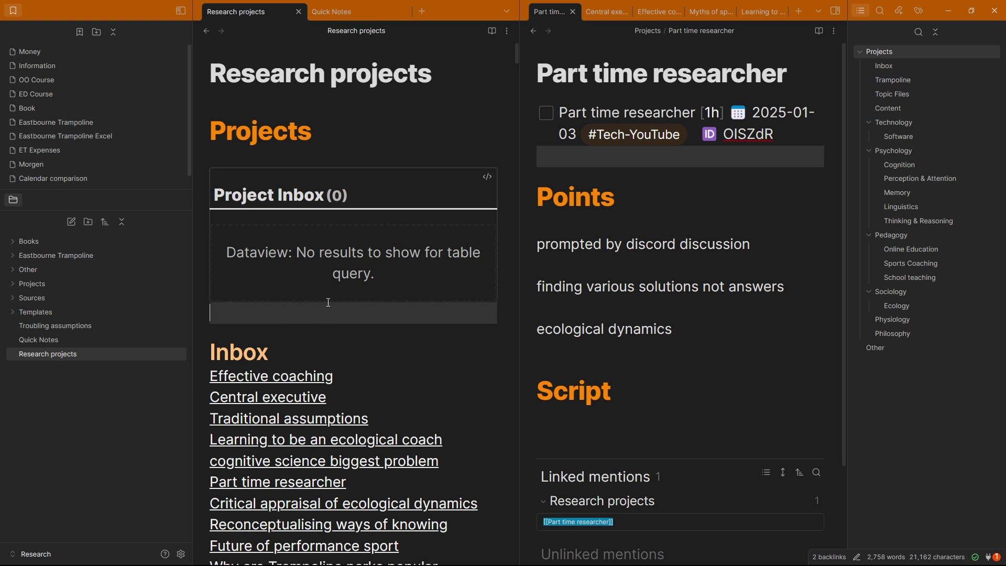
{"action": "key", "text": "ctrl+o"}
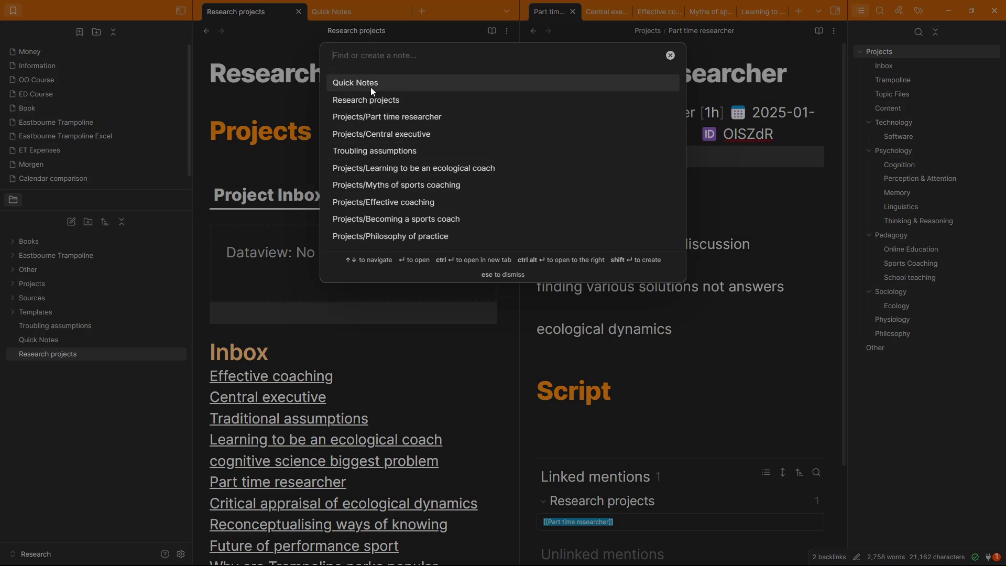
Open the Central executive note by searching 'central', then close its tab
{"action": "type", "text": "central"}
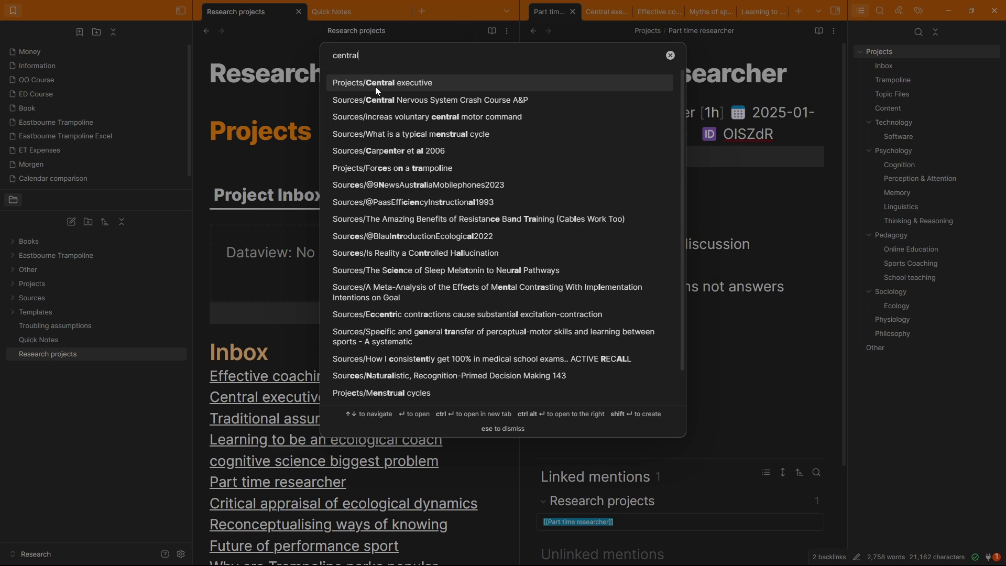
{"action": "key", "text": "Return"}
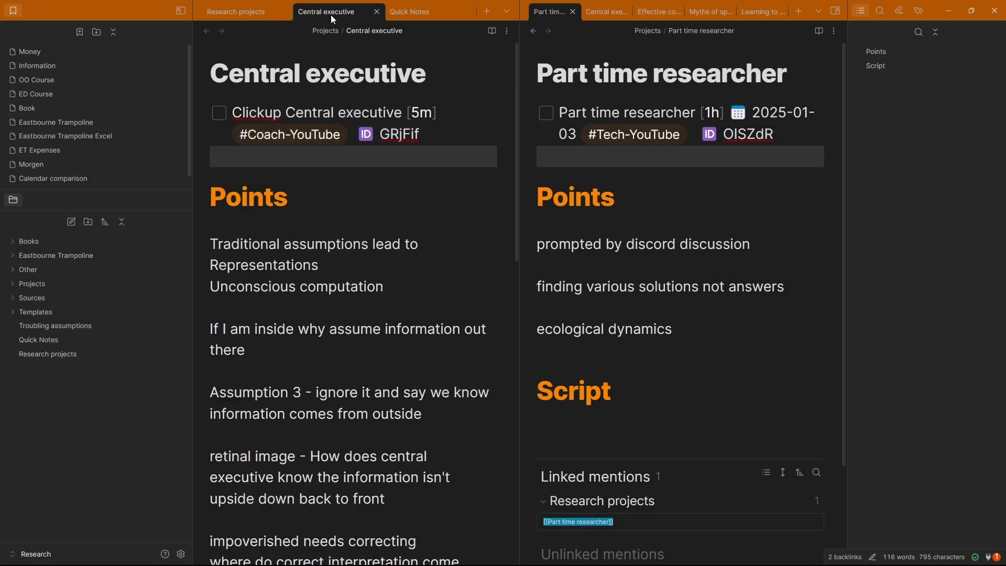
{"action": "middle_click", "coordinate": [331, 15]}
Open Introduction to Ecological Psychology from the quick switcher and split it into a second pane
{"action": "left_click", "coordinate": [290, 154]}
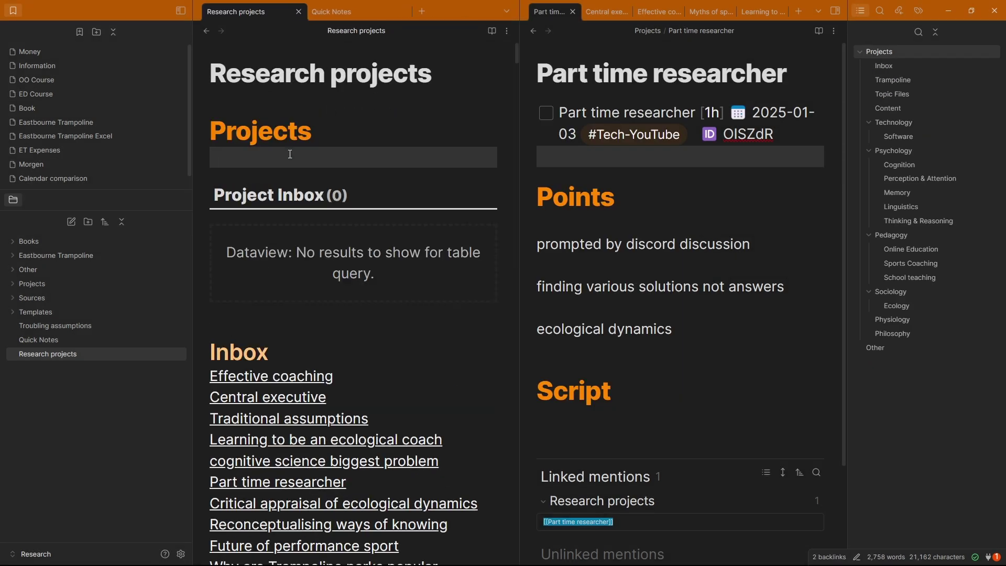
{"action": "key", "text": "ctrl+o"}
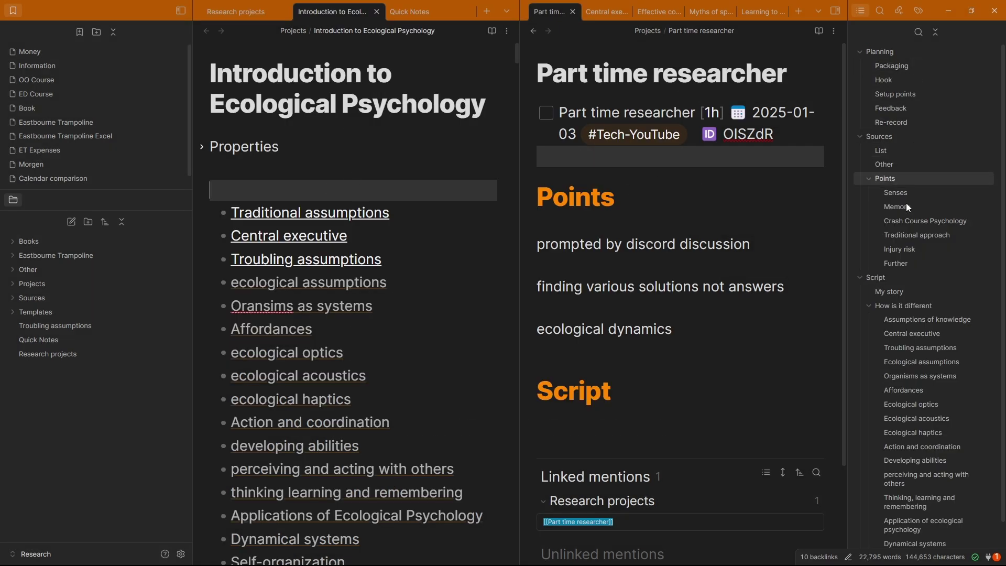
{"action": "scroll", "coordinate": [907, 231], "scroll_direction": "down", "scroll_amount": 1}
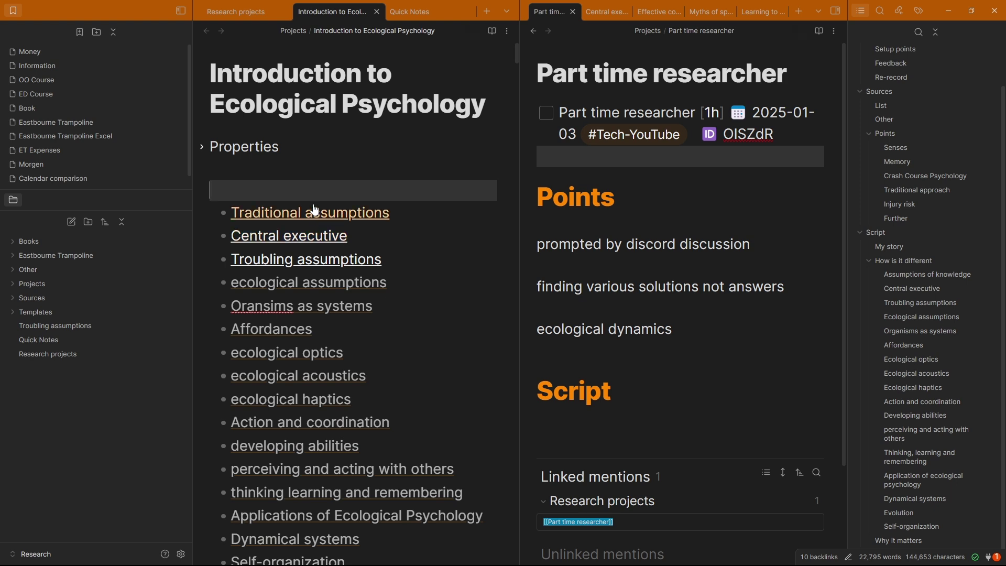
{"action": "key", "text": "ctrl+backslash"}
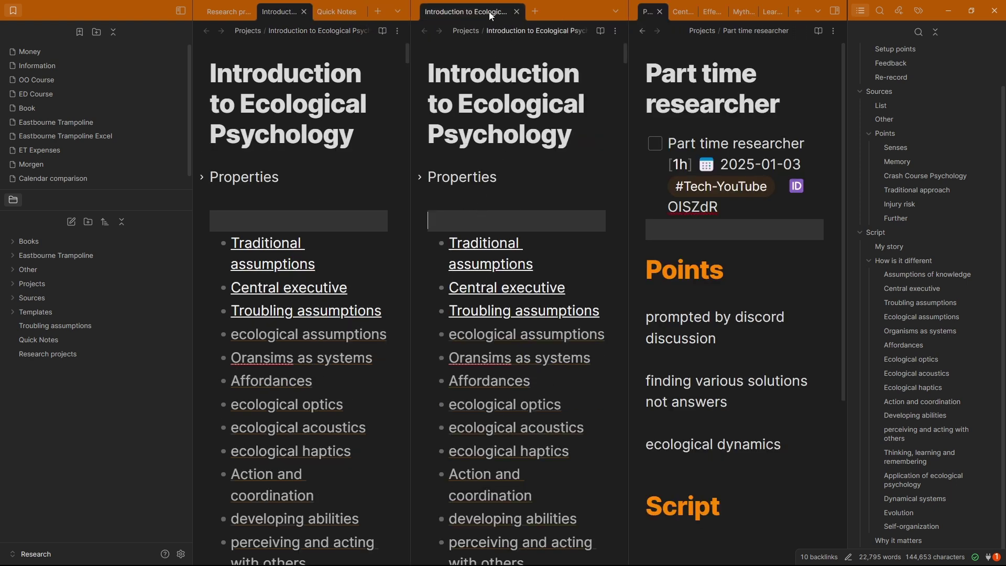
Move the Introduction note into the right pane group and jump to its Ecological haptics section
{"action": "left_click_drag", "start_coordinate": [492, 15], "coordinate": [639, 14]}
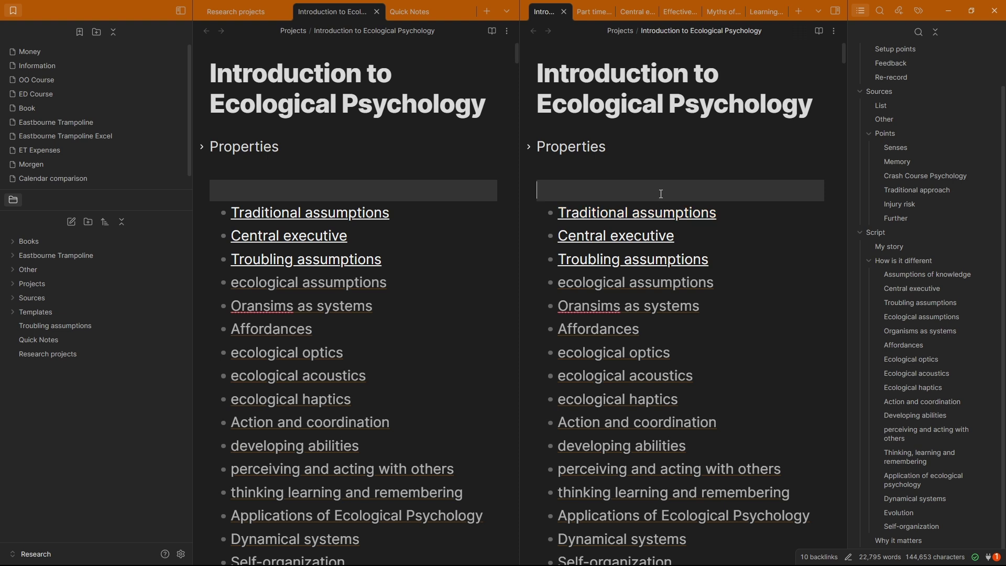
{"action": "left_click", "coordinate": [922, 387]}
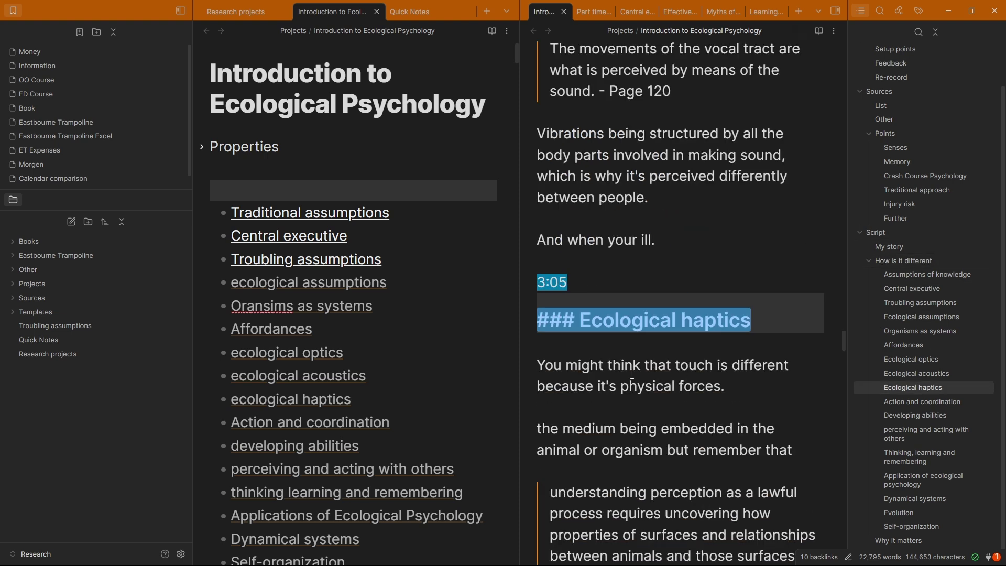
{"action": "left_click", "coordinate": [613, 367]}
{"action": "scroll", "coordinate": [669, 370], "scroll_direction": "down", "scroll_amount": 3}
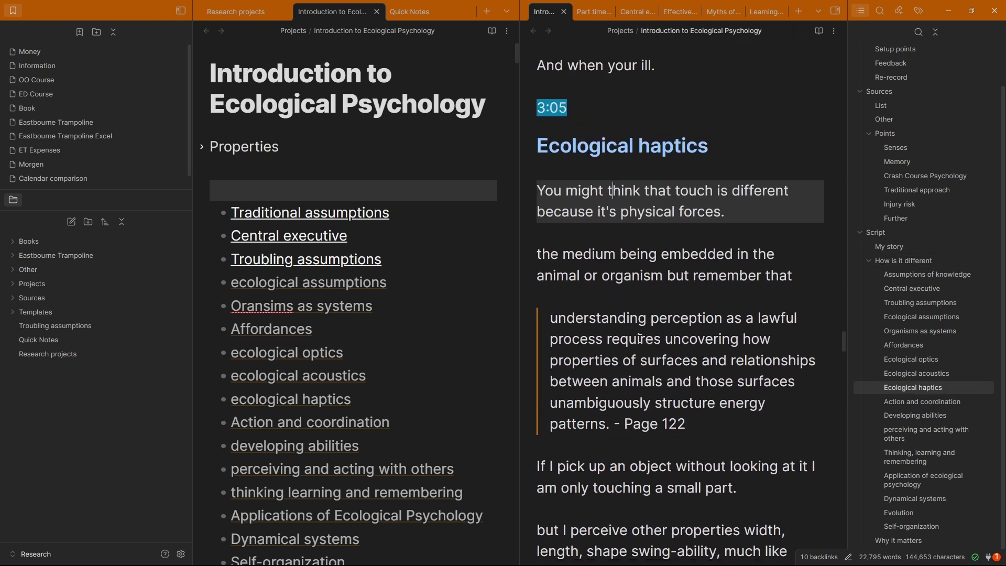
Read down the left note past the Packaging titles and the Hook story
{"action": "left_click", "coordinate": [267, 190]}
{"action": "scroll", "coordinate": [272, 178], "scroll_direction": "down", "scroll_amount": 5}
{"action": "scroll", "coordinate": [280, 170], "scroll_direction": "down", "scroll_amount": 5}
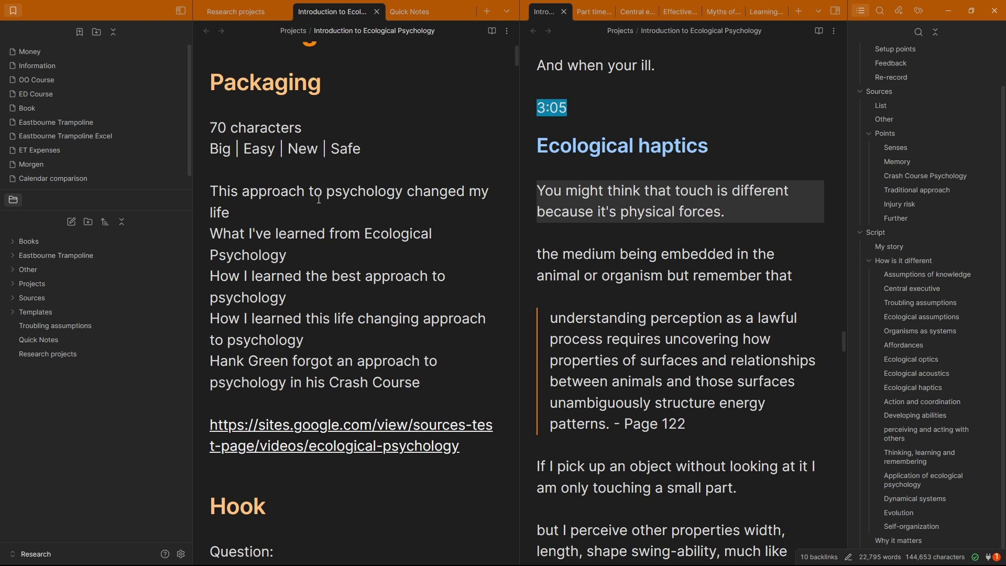
{"action": "left_click", "coordinate": [290, 180]}
{"action": "scroll", "coordinate": [289, 178], "scroll_direction": "down", "scroll_amount": 9}
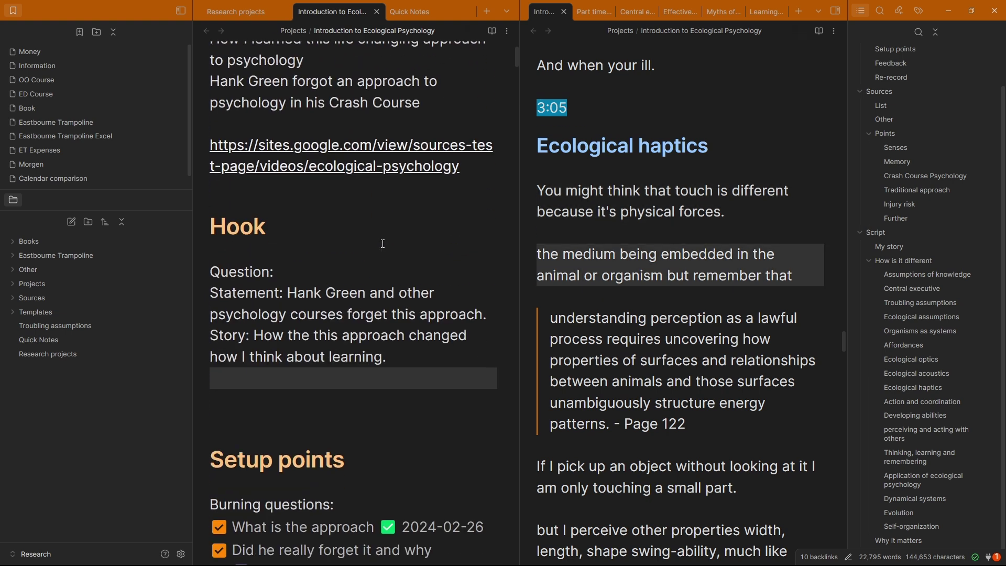
{"action": "left_click", "coordinate": [382, 150]}
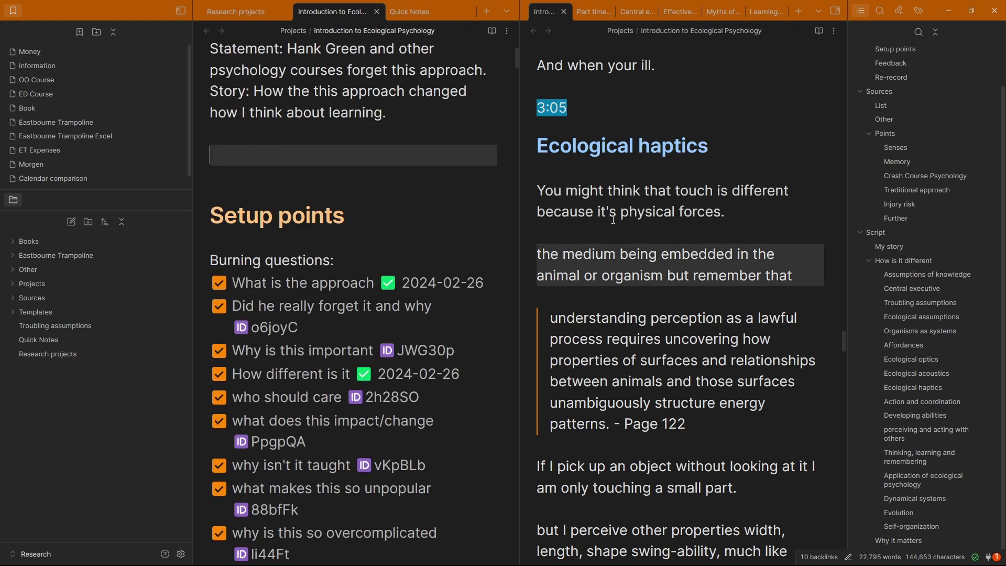
{"action": "scroll", "coordinate": [613, 219], "scroll_direction": "down", "scroll_amount": 5}
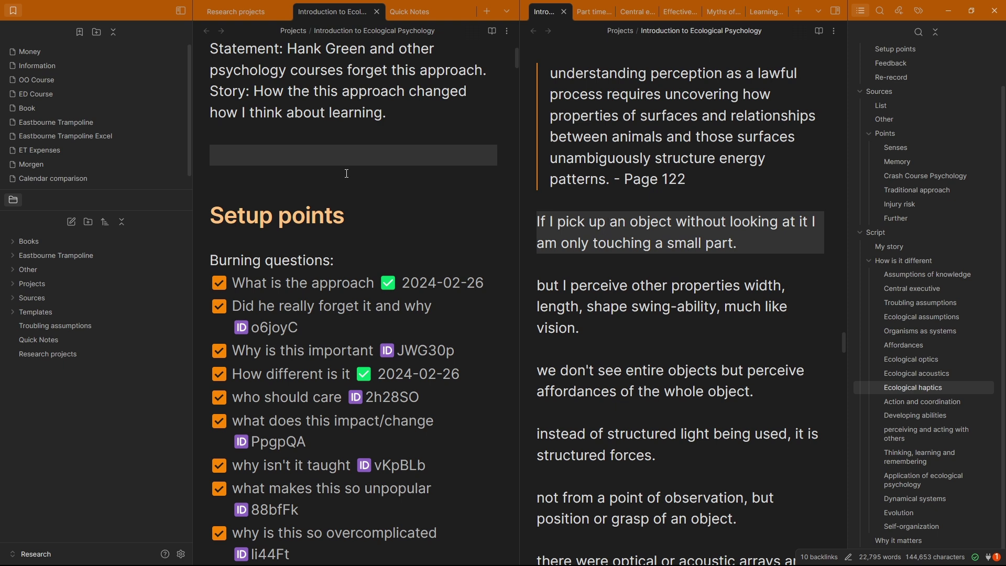
{"action": "left_click", "coordinate": [343, 172]}
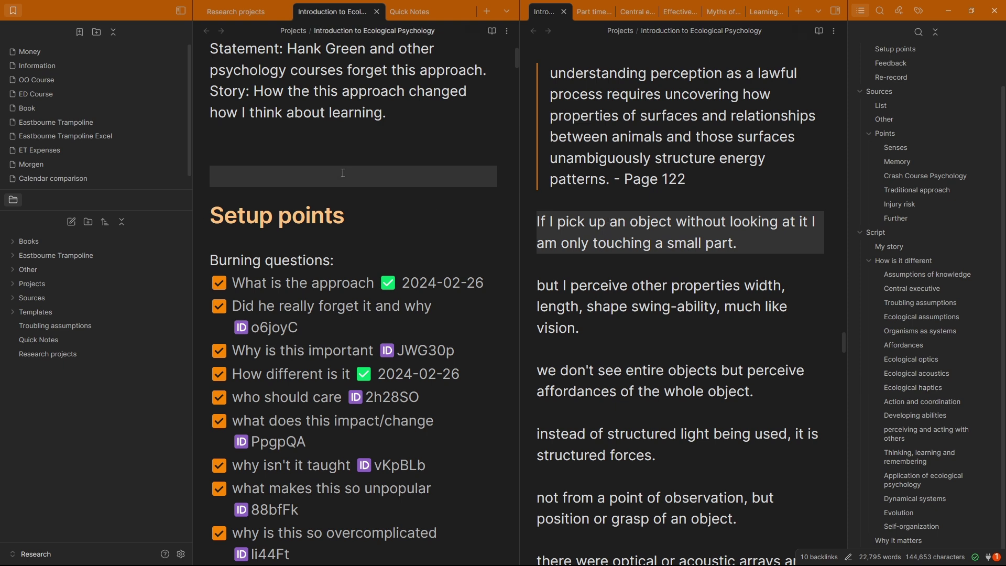
{"action": "scroll", "coordinate": [342, 173], "scroll_direction": "down", "scroll_amount": 10}
Continue to the 9:30 Feedback line and the affordances paragraph in the right note
{"action": "left_click", "coordinate": [299, 170]}
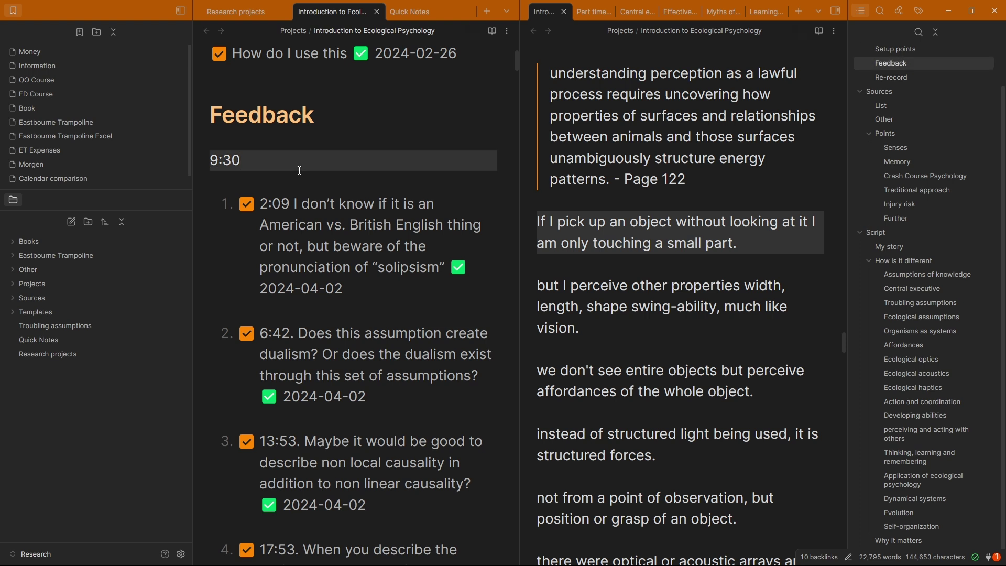
{"action": "scroll", "coordinate": [349, 160], "scroll_direction": "down", "scroll_amount": 3}
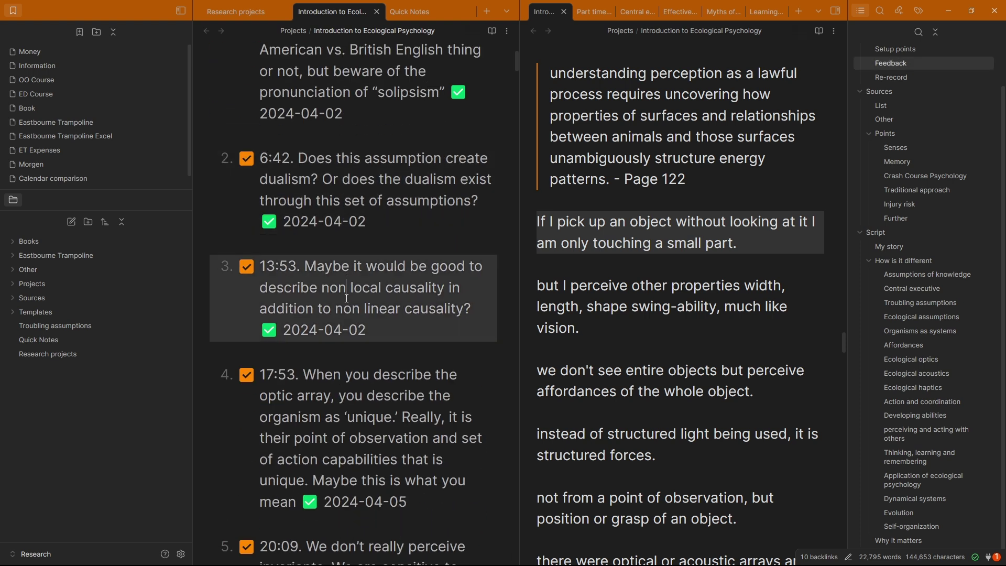
{"action": "scroll", "coordinate": [338, 271], "scroll_direction": "down", "scroll_amount": 3}
{"action": "left_click", "coordinate": [603, 328]}
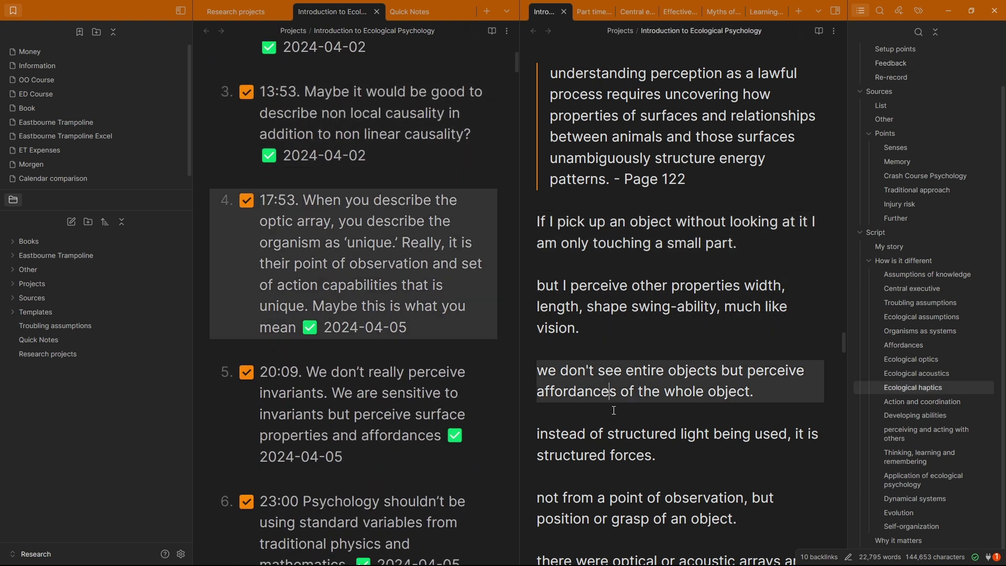
{"action": "scroll", "coordinate": [638, 359], "scroll_direction": "down", "scroll_amount": 6}
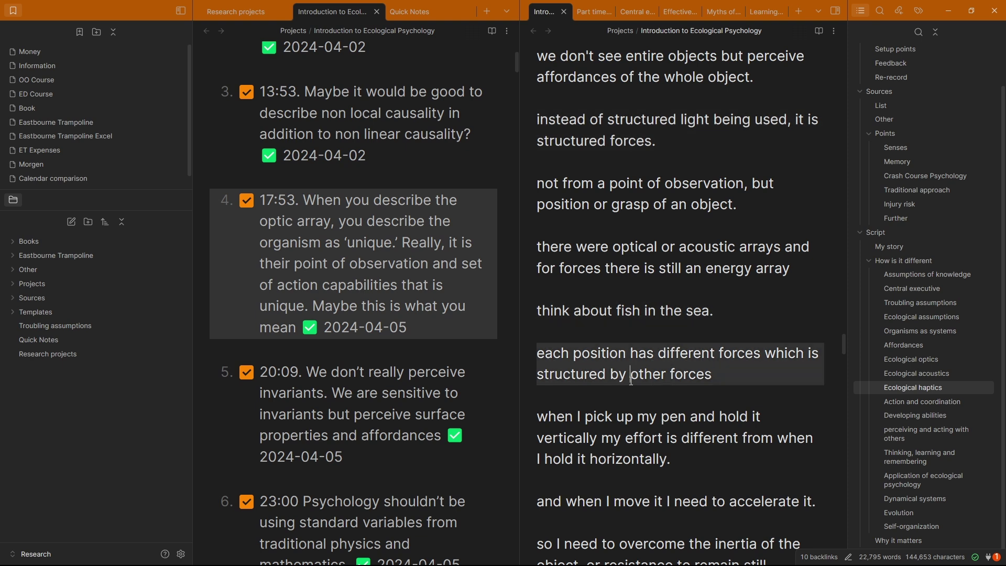
{"action": "scroll", "coordinate": [626, 398], "scroll_direction": "down", "scroll_amount": 3}
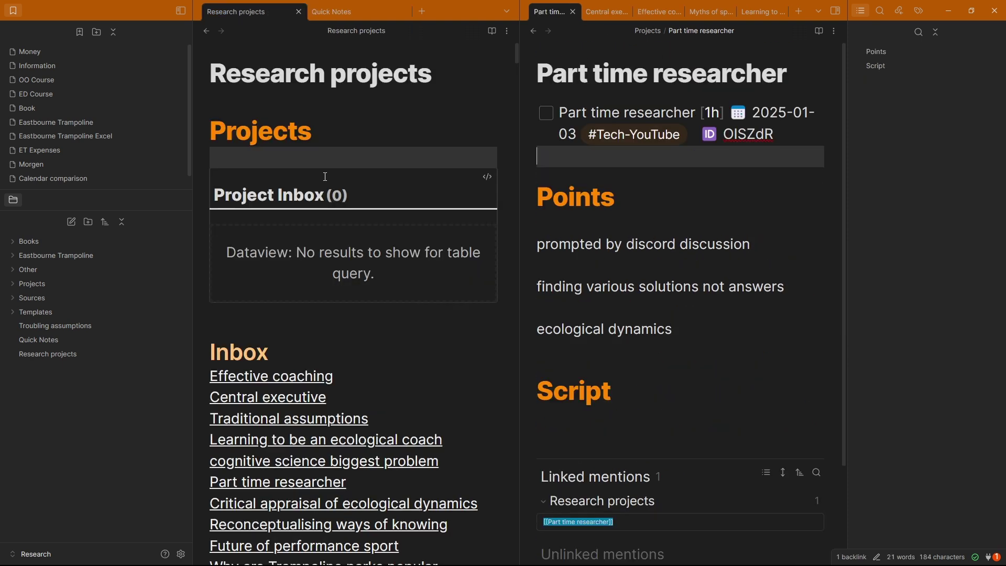
Preview the Effective coaching quotes note and start editing it between the first two quotes
{"action": "scroll", "coordinate": [329, 166], "scroll_direction": "down", "scroll_amount": 3}
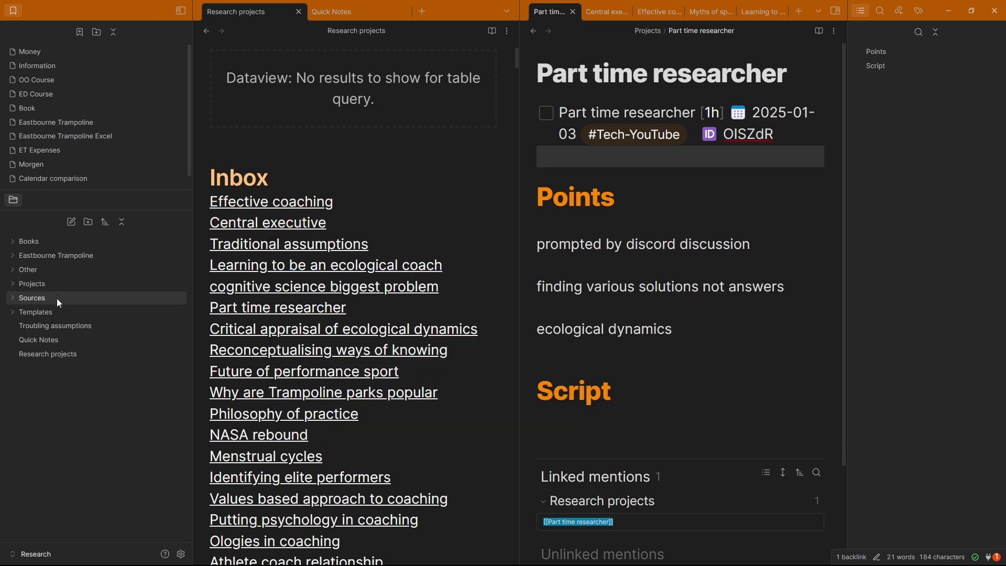
{"action": "mouse_move", "coordinate": [286, 208]}
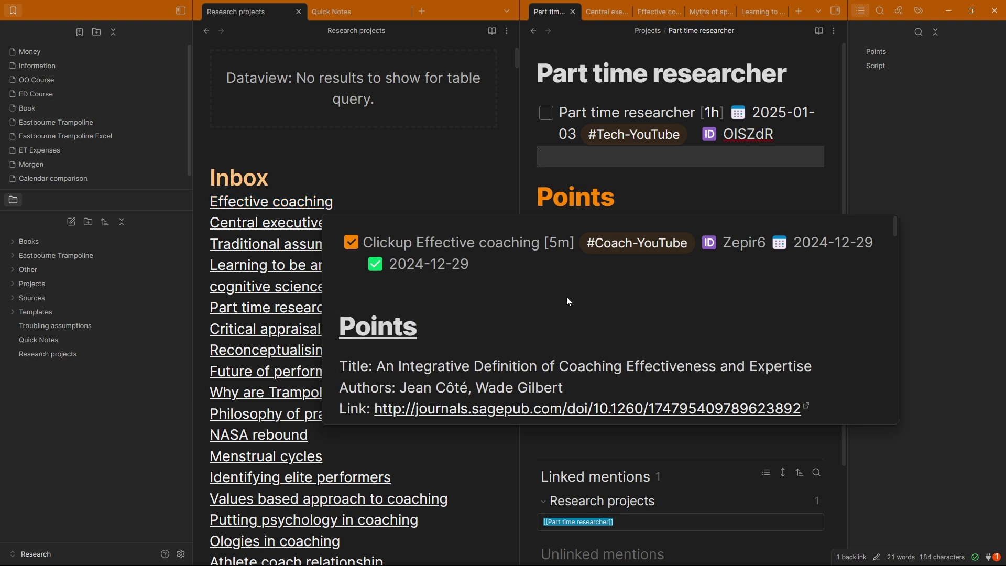
{"action": "scroll", "coordinate": [550, 315], "scroll_direction": "down", "scroll_amount": 5}
{"action": "scroll", "coordinate": [508, 325], "scroll_direction": "up", "scroll_amount": 4}
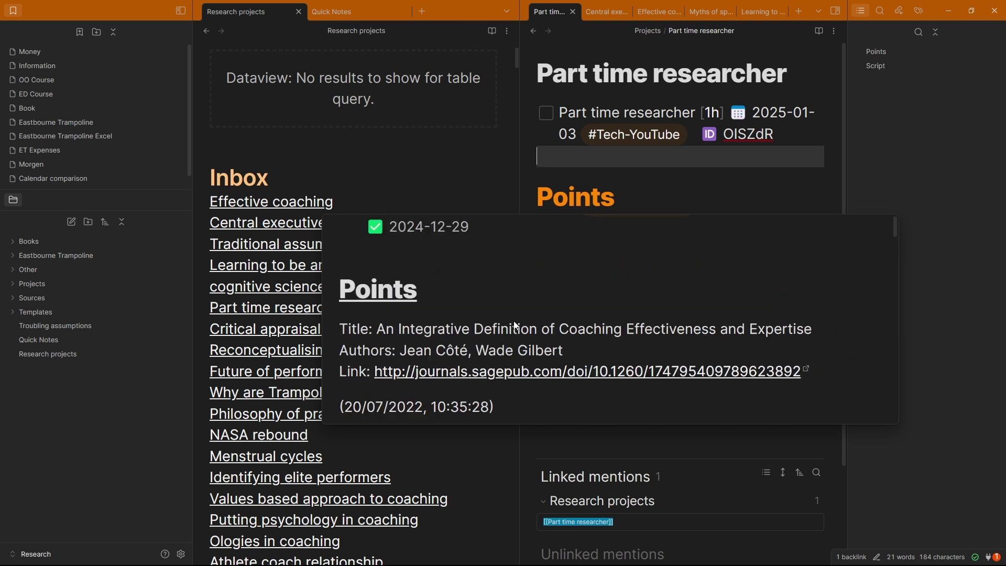
{"action": "scroll", "coordinate": [477, 313], "scroll_direction": "down", "scroll_amount": 1}
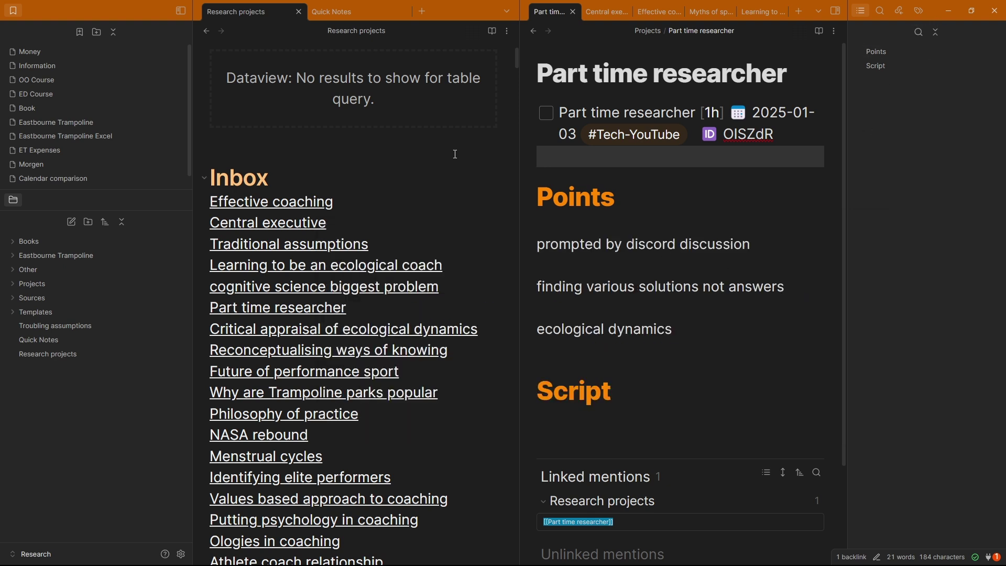
{"action": "scroll", "coordinate": [401, 265], "scroll_direction": "down", "scroll_amount": 15}
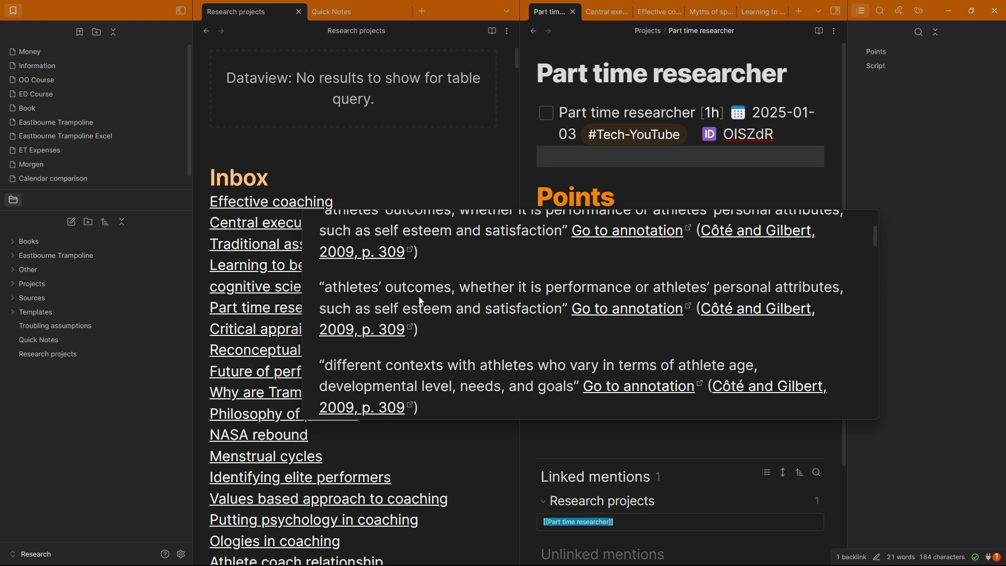
{"action": "left_click", "coordinate": [420, 296]}
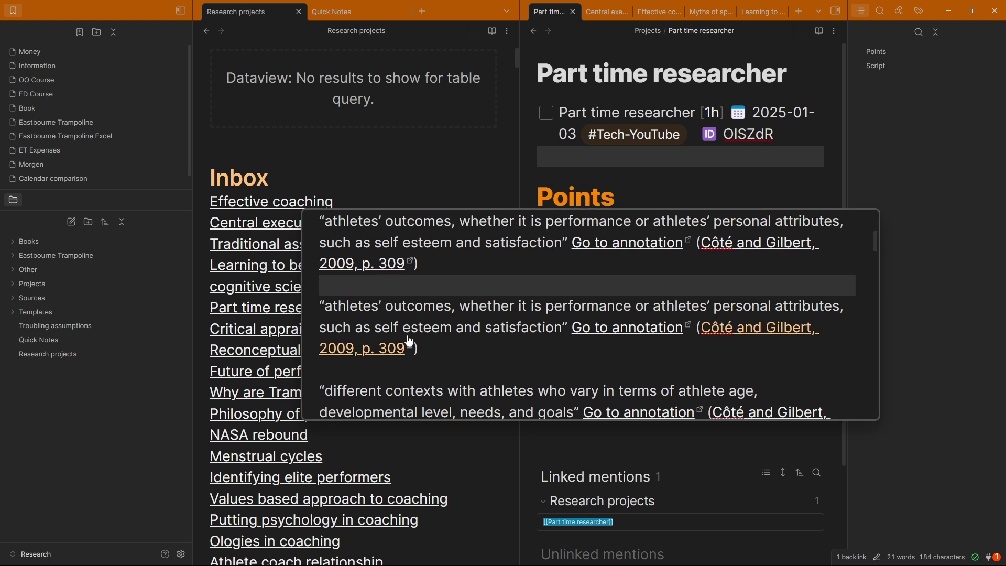
Add 'social media said this thing' under the citation in the Critical appraisal of ecological dynamics preview
{"action": "left_click", "coordinate": [340, 154]}
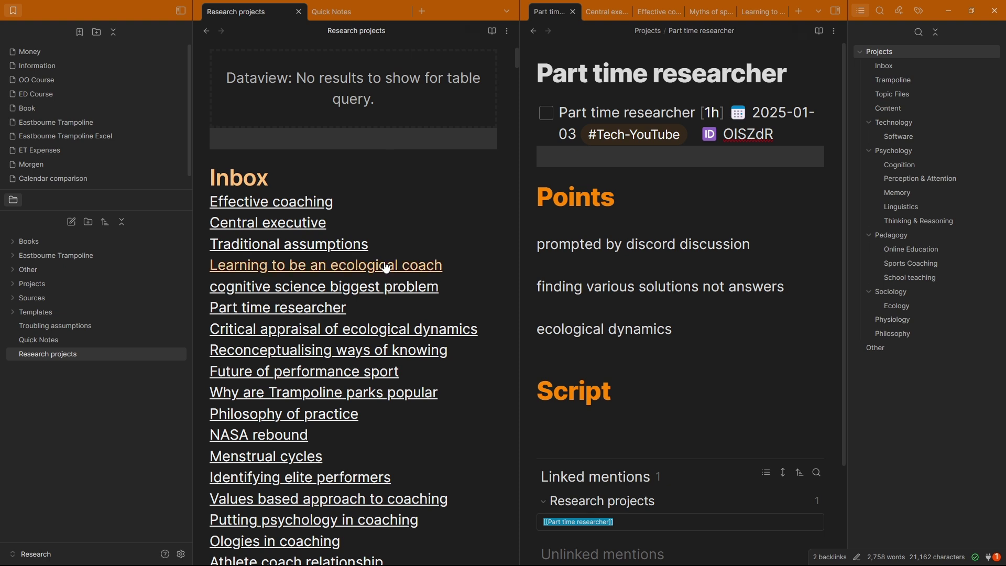
{"action": "mouse_move", "coordinate": [231, 329]}
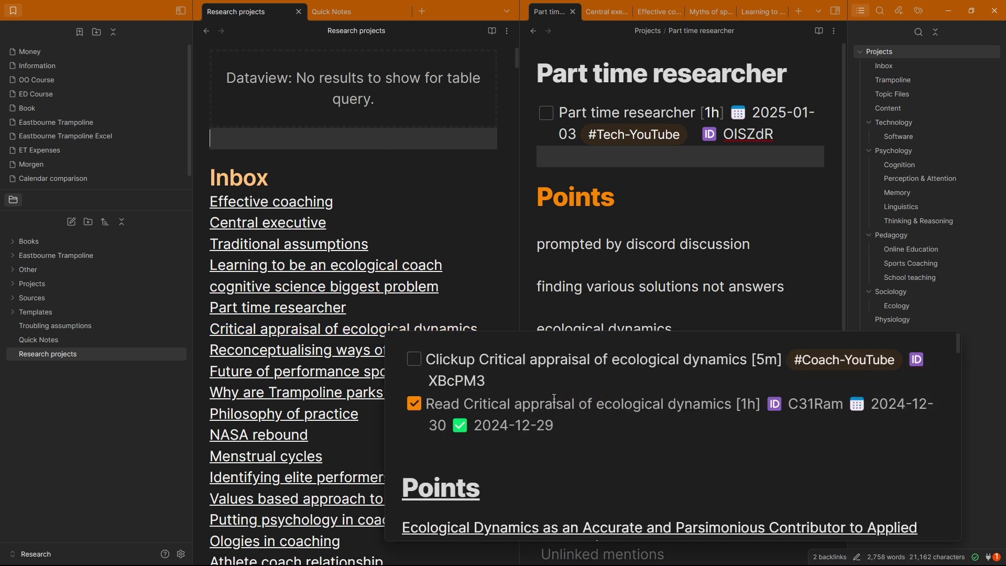
{"action": "scroll", "coordinate": [571, 435], "scroll_direction": "down", "scroll_amount": 5}
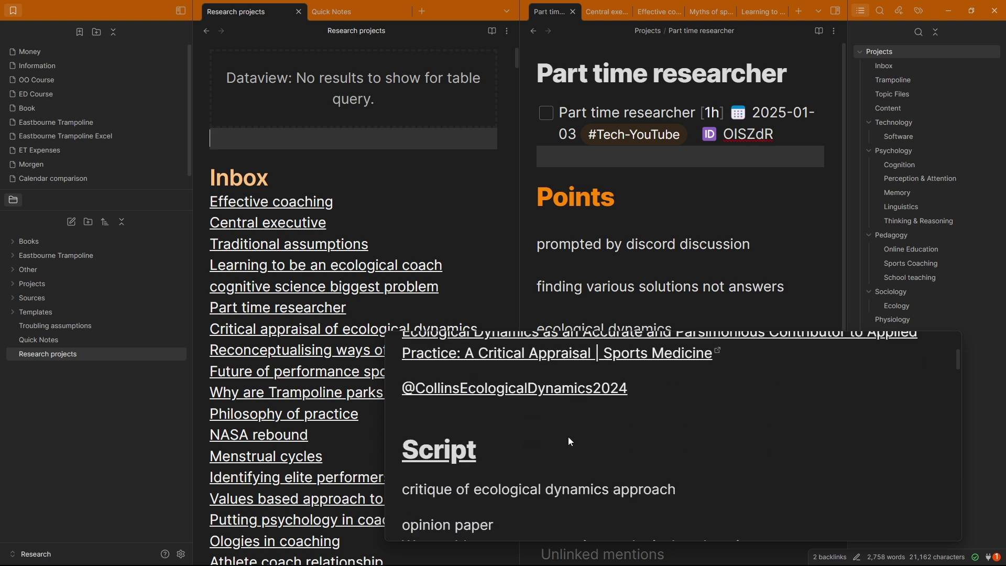
{"action": "scroll", "coordinate": [448, 401], "scroll_direction": "up", "scroll_amount": 4}
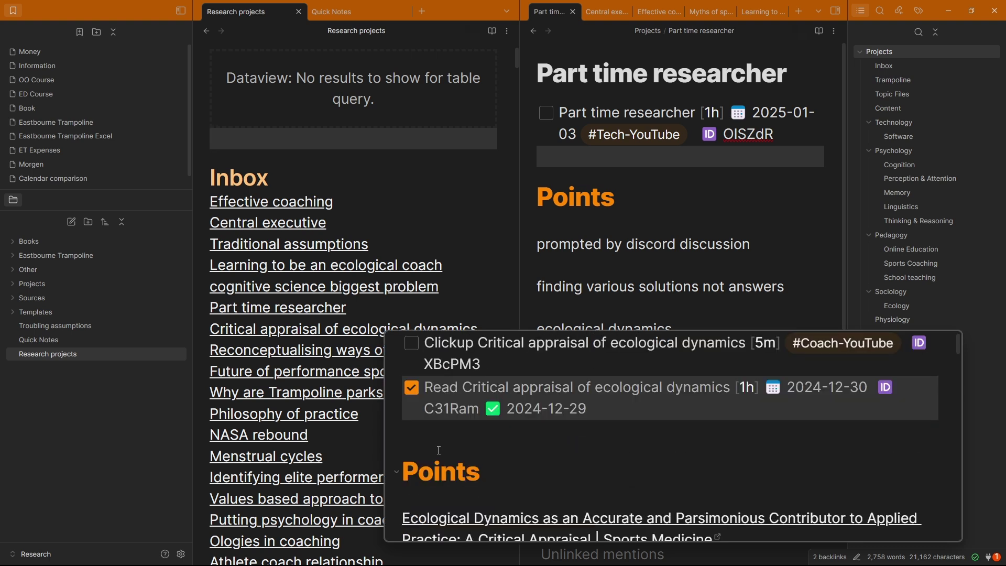
{"action": "scroll", "coordinate": [439, 450], "scroll_direction": "down", "scroll_amount": 2}
{"action": "scroll", "coordinate": [439, 446], "scroll_direction": "up", "scroll_amount": 1}
{"action": "scroll", "coordinate": [439, 438], "scroll_direction": "down", "scroll_amount": 3}
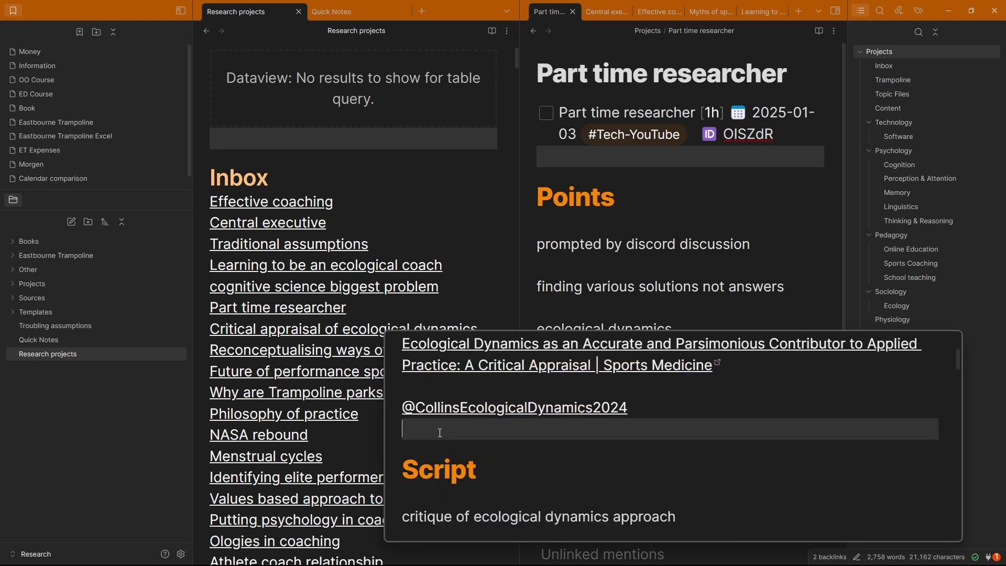
{"action": "key", "text": "Return"}
{"action": "type", "text": "social media said this thing"}
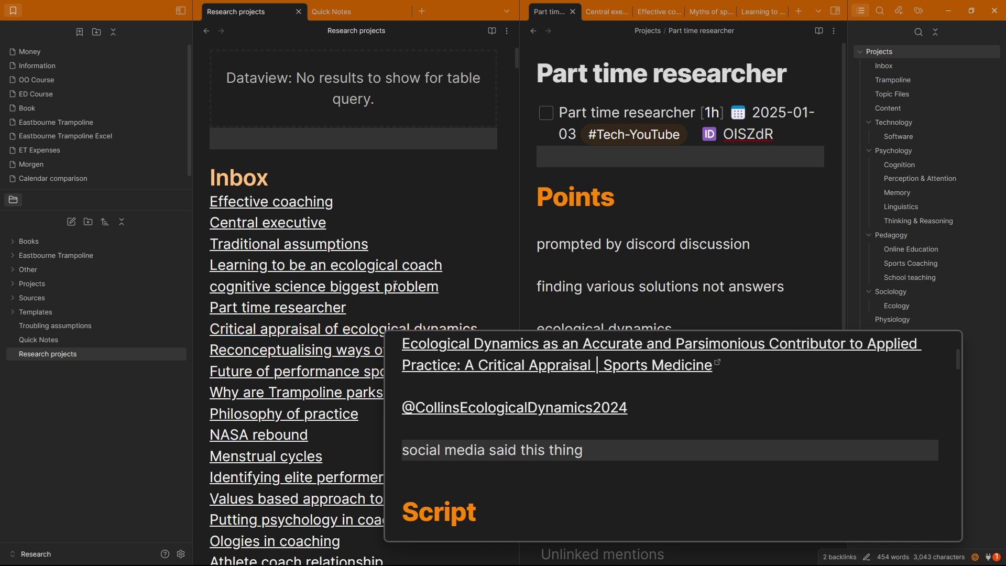
Close the preview, return to Research projects, and bring up the note search
{"action": "left_click", "coordinate": [302, 154]}
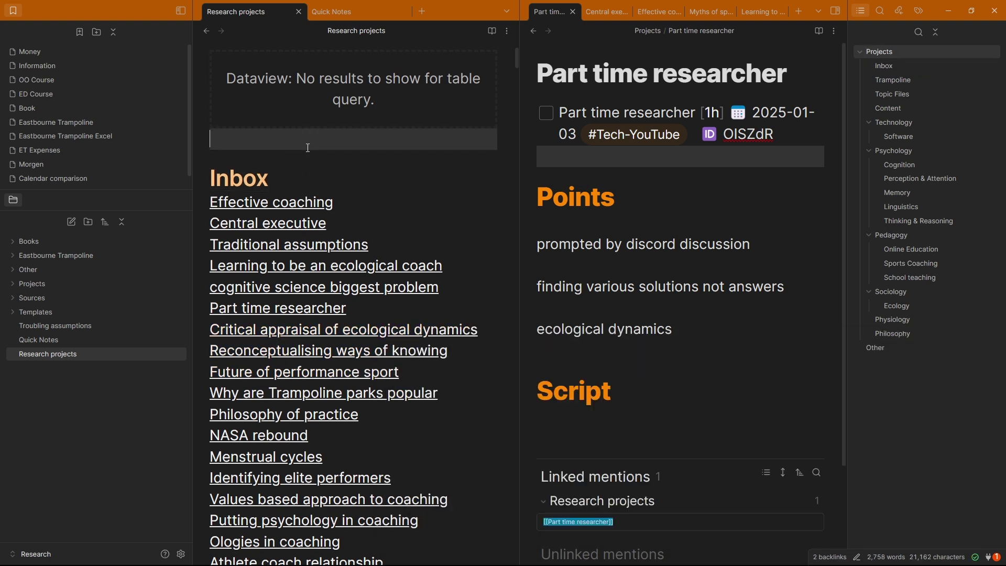
{"action": "scroll", "coordinate": [307, 148], "scroll_direction": "up", "scroll_amount": 2}
{"action": "scroll", "coordinate": [340, 292], "scroll_direction": "down", "scroll_amount": 7}
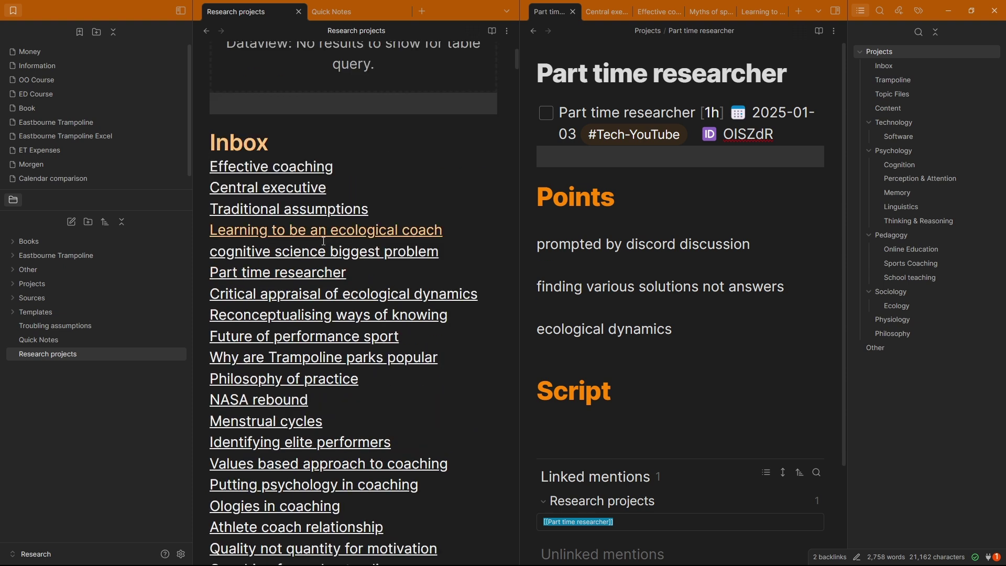
{"action": "scroll", "coordinate": [286, 237], "scroll_direction": "up", "scroll_amount": 5}
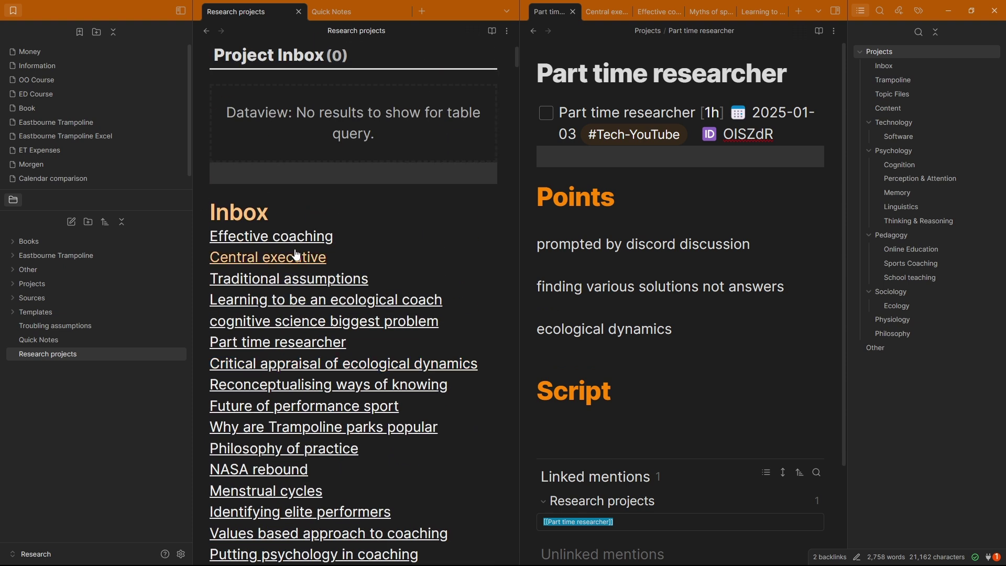
{"action": "key", "text": "ctrl+o"}
Inspect the Project Inbox Dataview query source, then open Troubling assumptions from the file explorer
{"action": "left_click", "coordinate": [291, 179]}
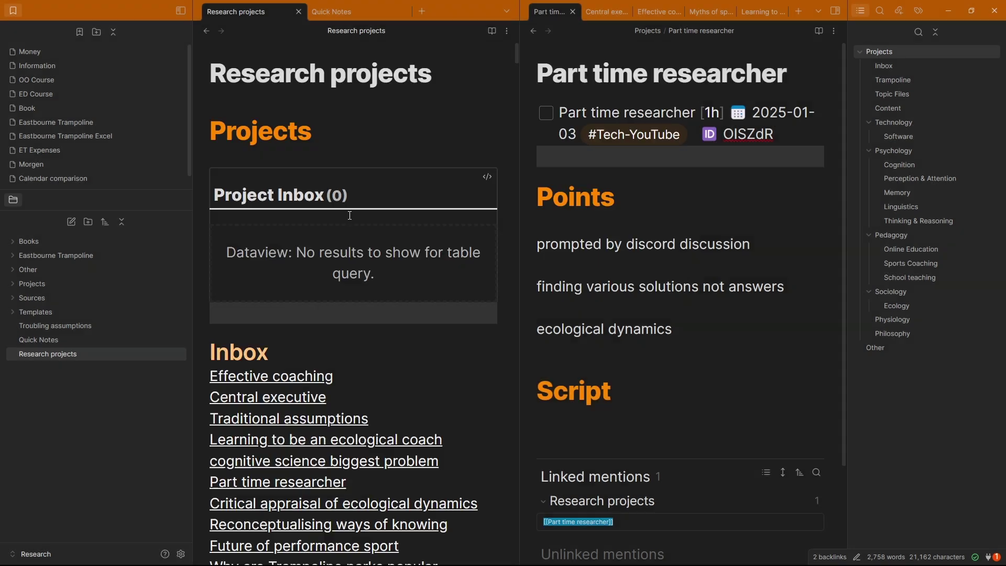
{"action": "left_click", "coordinate": [487, 177]}
{"action": "left_click", "coordinate": [409, 229]}
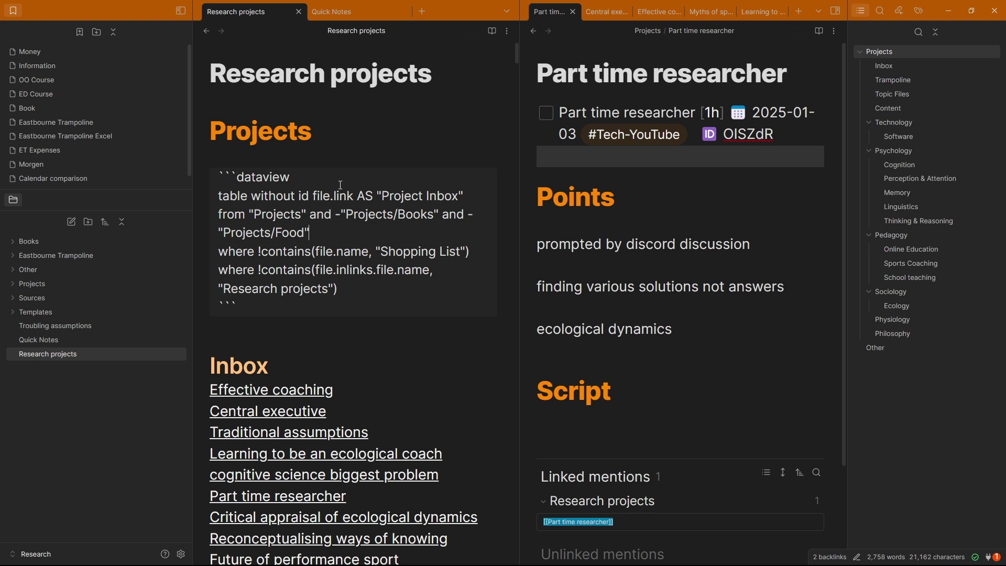
{"action": "left_click", "coordinate": [271, 160]}
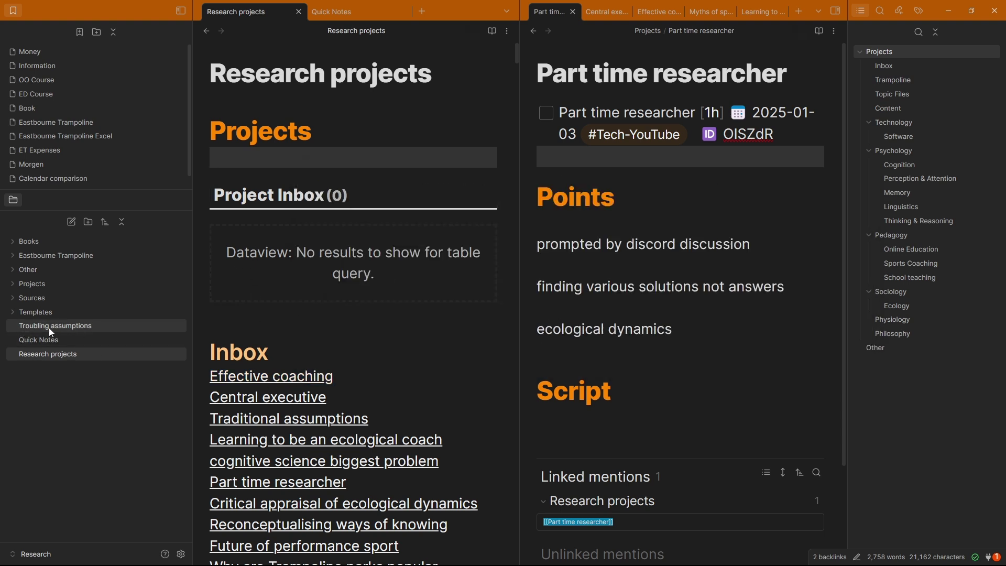
{"action": "left_click", "coordinate": [73, 328]}
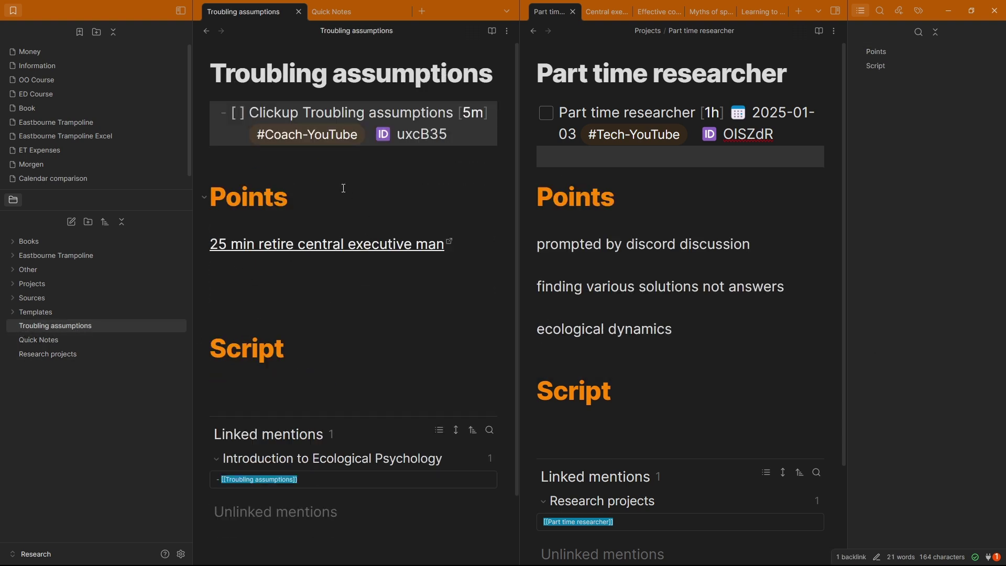
{"action": "left_click", "coordinate": [287, 231]}
{"action": "key", "text": "Down"}
{"action": "key", "text": "Down"}
{"action": "key", "text": "Down"}
{"action": "key", "text": "Down"}
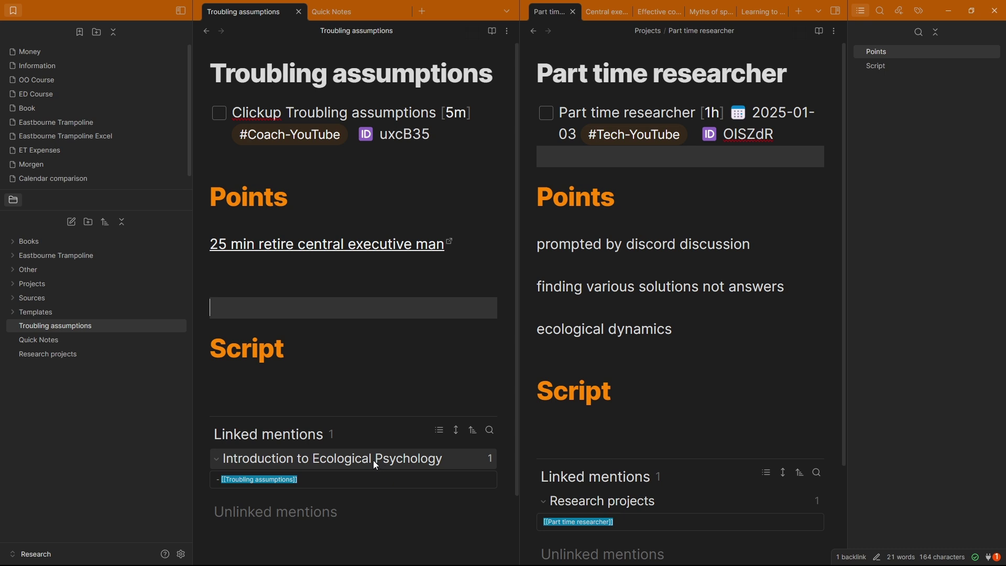
{"action": "left_click", "coordinate": [334, 464]}
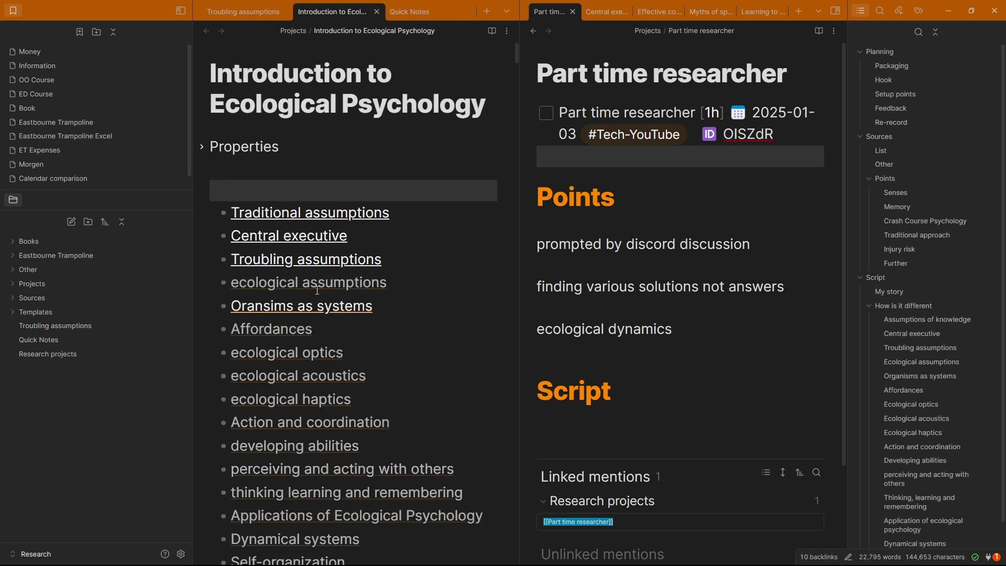
{"action": "middle_click", "coordinate": [335, 12]}
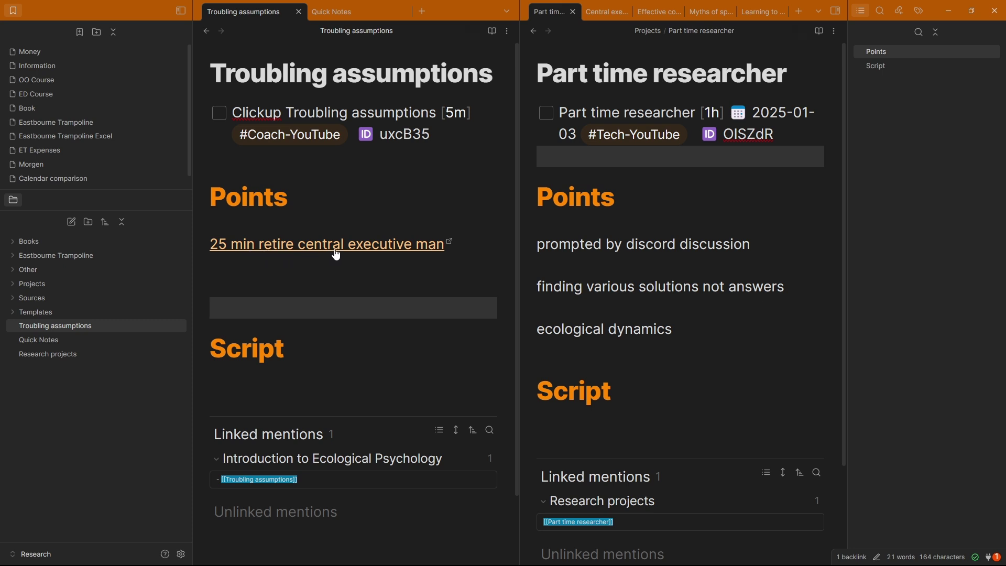
{"action": "left_click", "coordinate": [318, 273]}
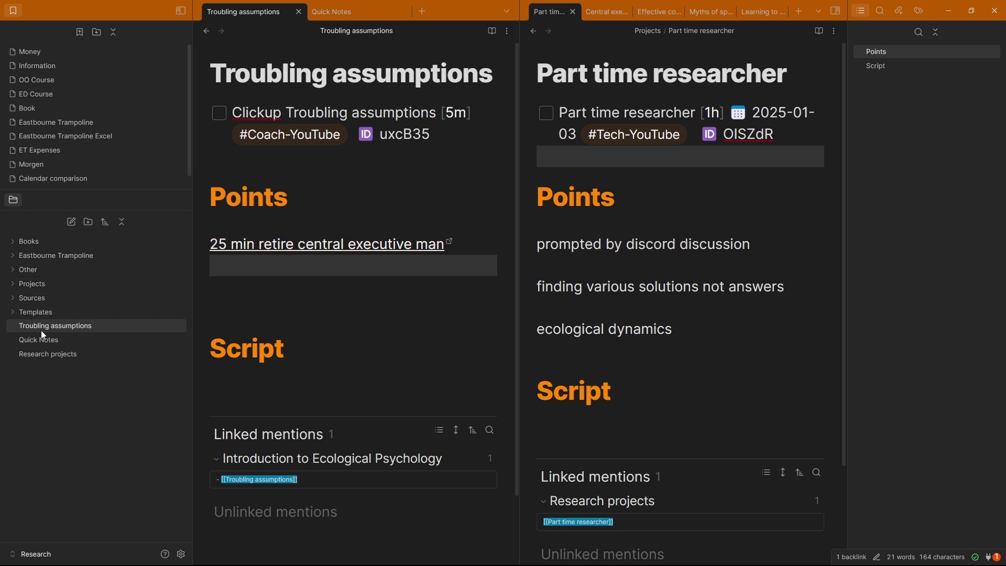
Move Troubling assumptions into the Projects folder and add [[Troubling assumptions]] under the Inbox heading
{"action": "left_click", "coordinate": [207, 31]}
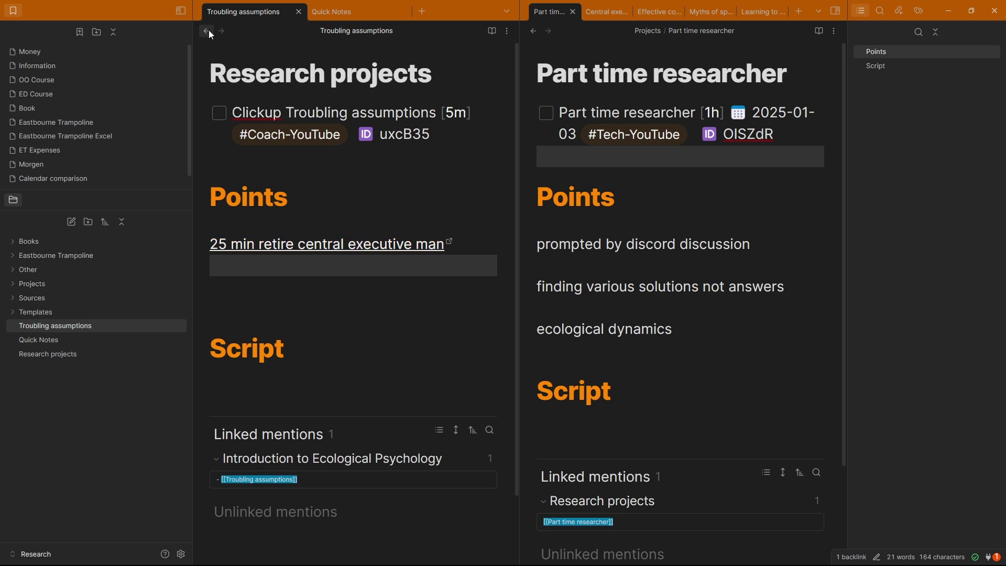
{"action": "left_click_drag", "start_coordinate": [49, 326], "coordinate": [60, 285]}
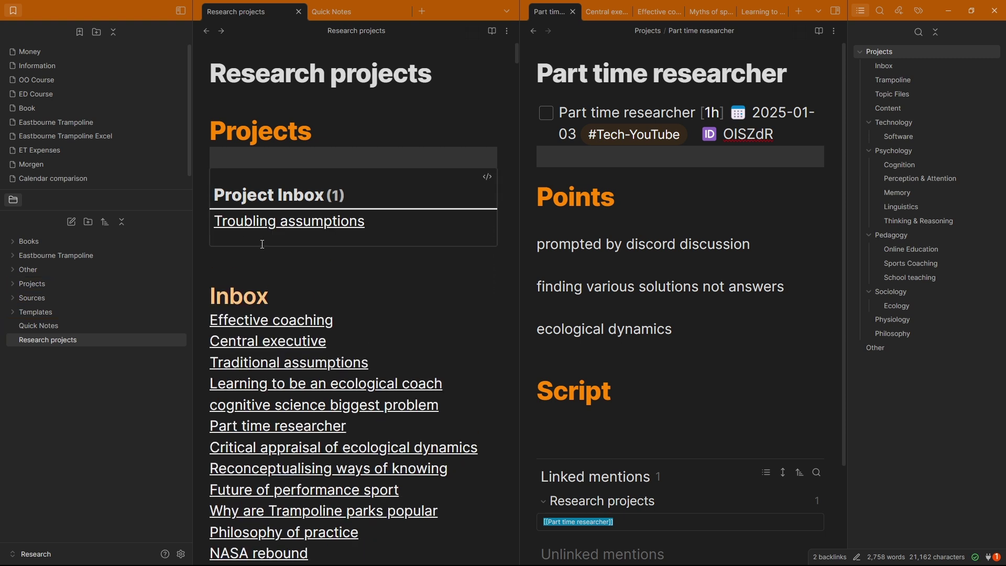
{"action": "mouse_move", "coordinate": [244, 233]}
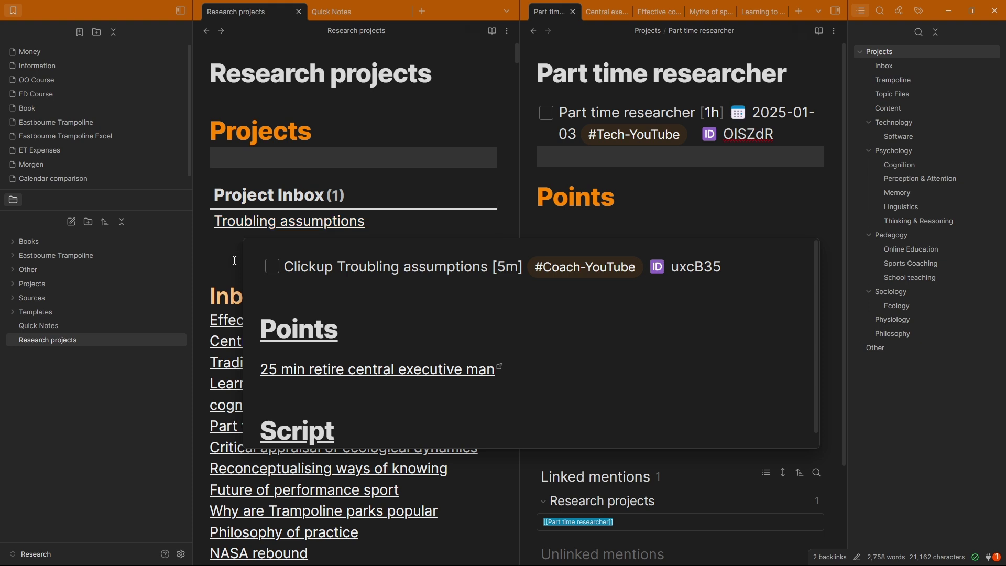
{"action": "left_click", "coordinate": [315, 299]}
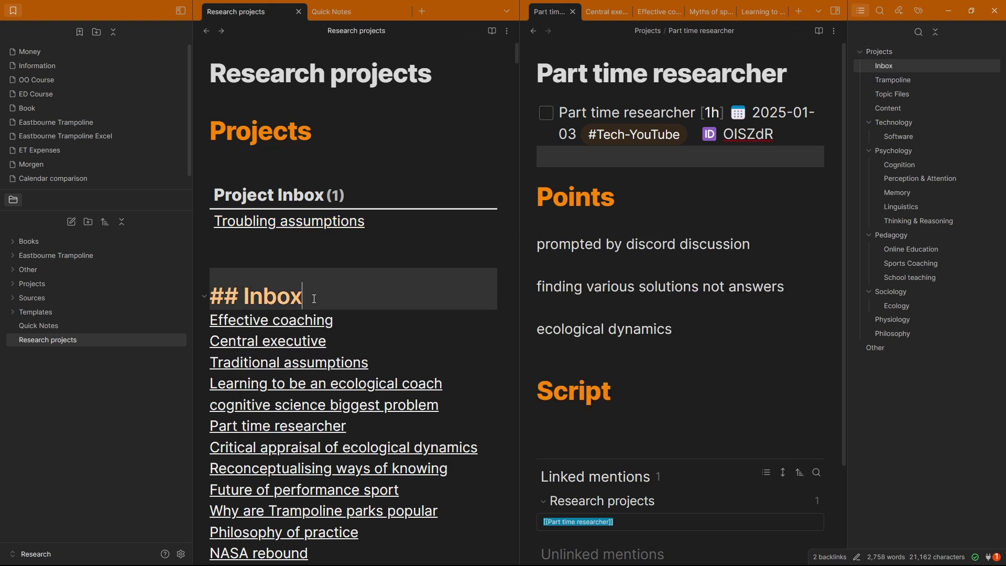
{"action": "key", "text": "Return"}
{"action": "type", "text": "[["}
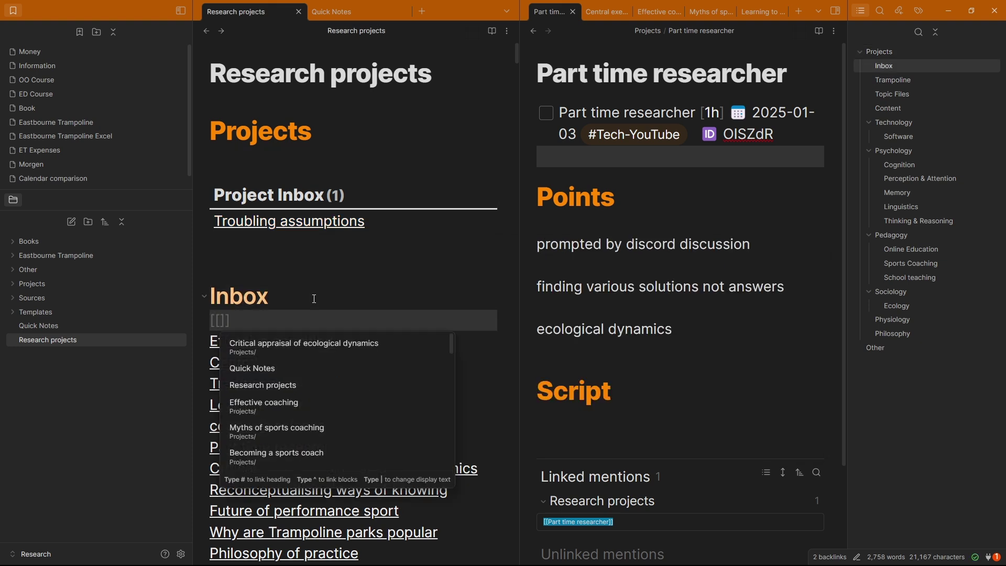
{"action": "type", "text": "Troubling assumptions"}
{"action": "key", "text": "Return"}
{"action": "left_click", "coordinate": [287, 280]}
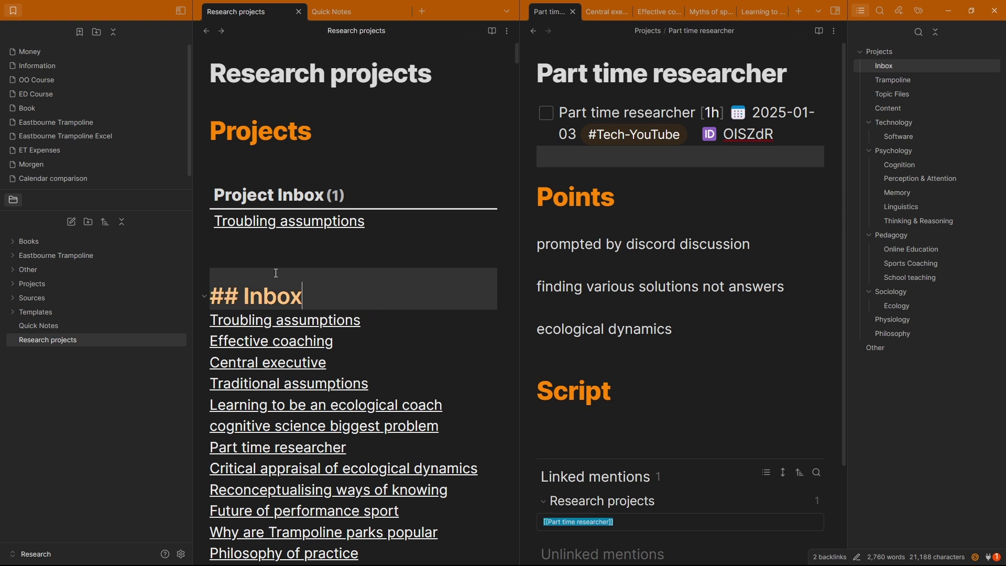
{"action": "left_click", "coordinate": [262, 260]}
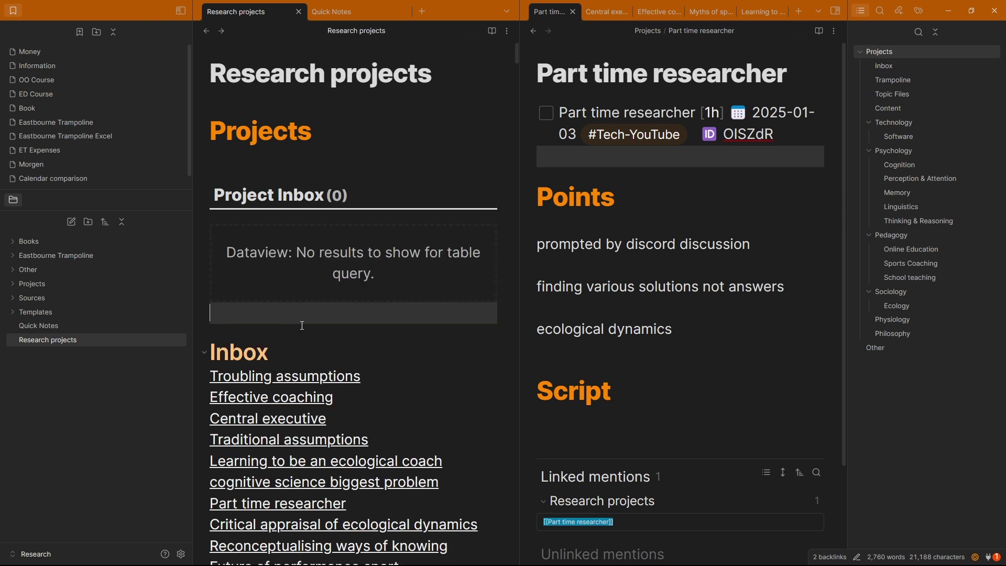
Create 'example project' from the QuickAdd Project template with Alt+Q and check its task and Points section
{"action": "key", "text": "alt+q"}
{"action": "key", "text": "Down"}
{"action": "key", "text": "Return"}
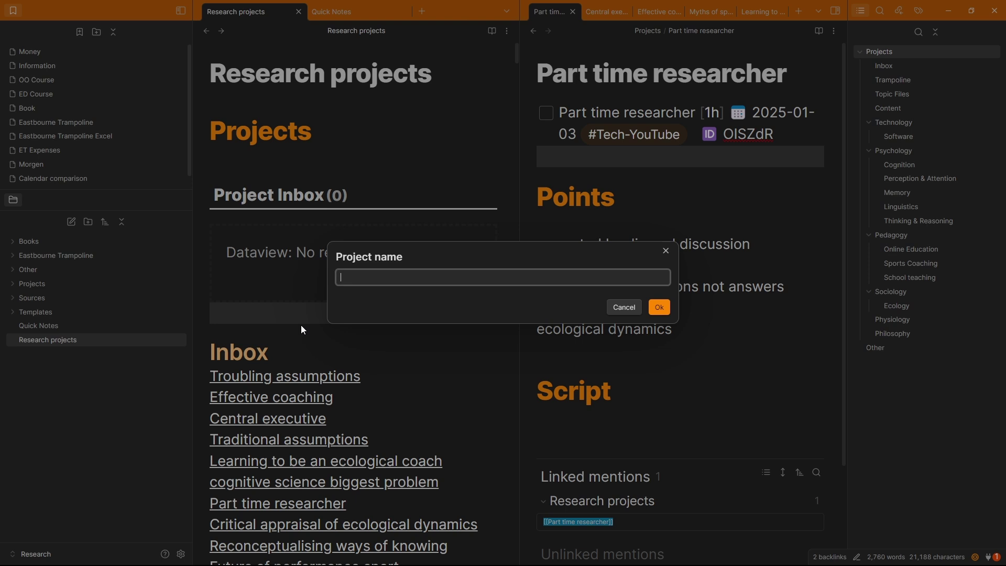
{"action": "type", "text": "example project"}
{"action": "key", "text": "Return"}
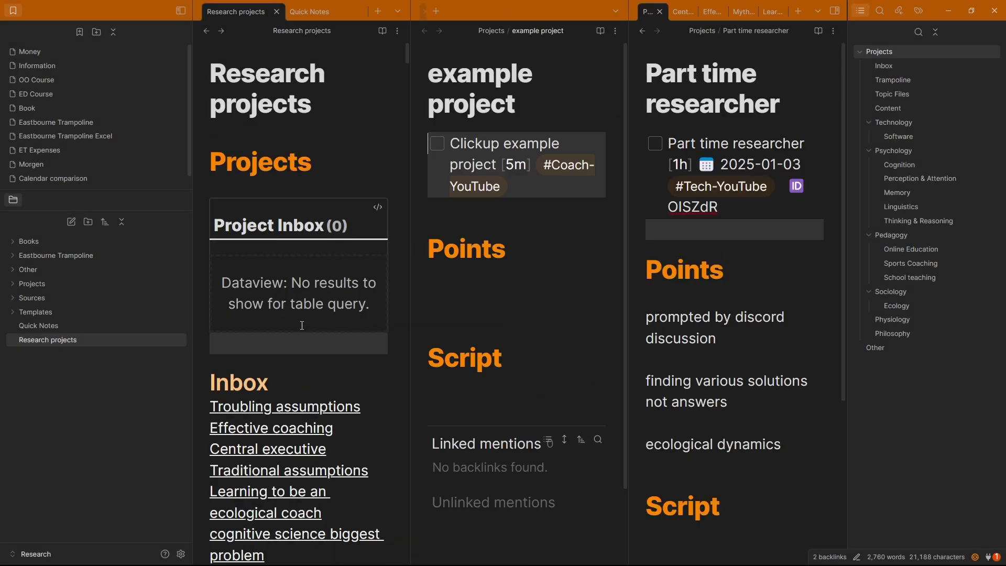
{"action": "left_click", "coordinate": [486, 207]}
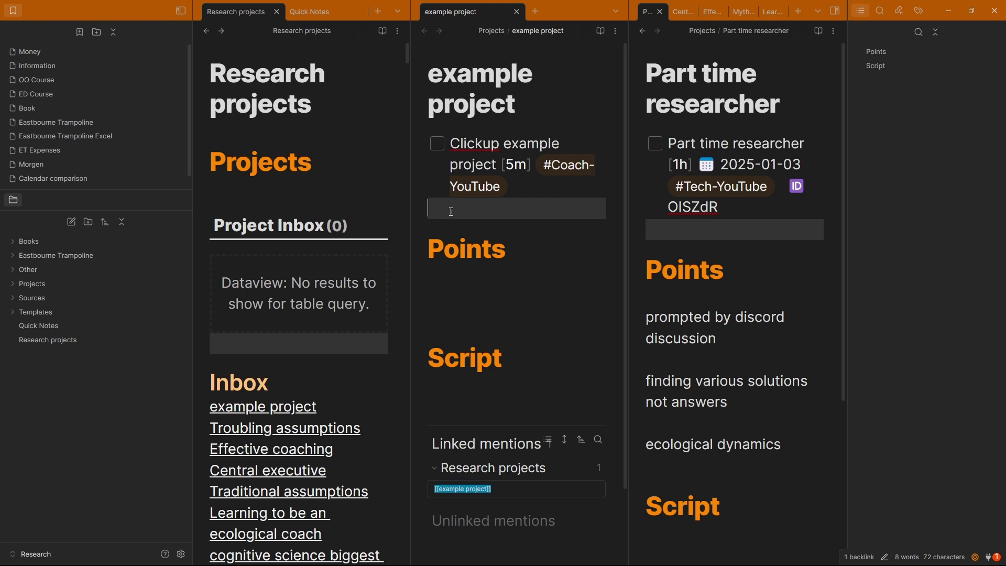
{"action": "left_click", "coordinate": [478, 291]}
{"action": "mouse_move", "coordinate": [239, 408]}
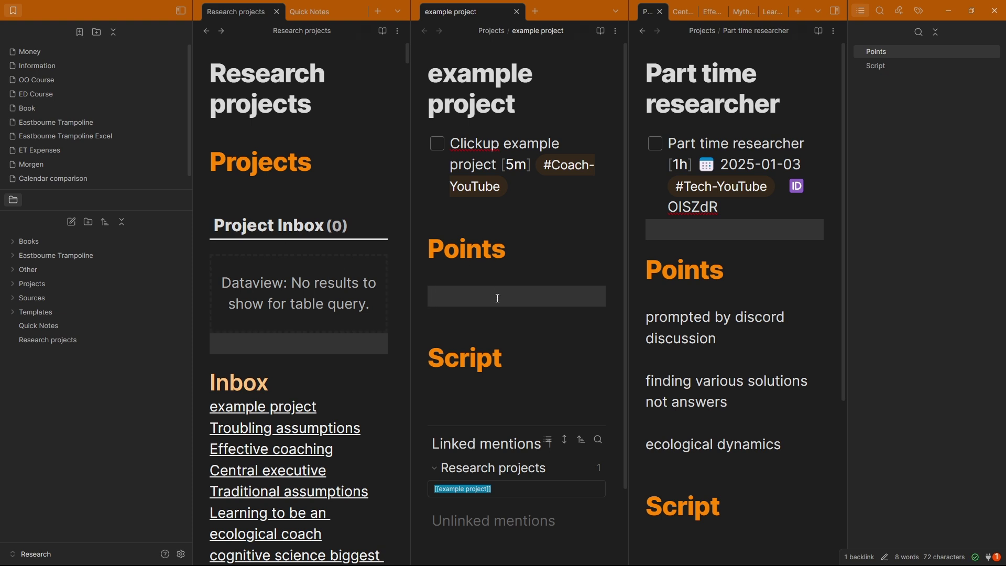
Review the Project Template macro's Template and Create Task step settings, then close the QuickAdd dialogs
{"action": "key", "text": "ctrl+w"}
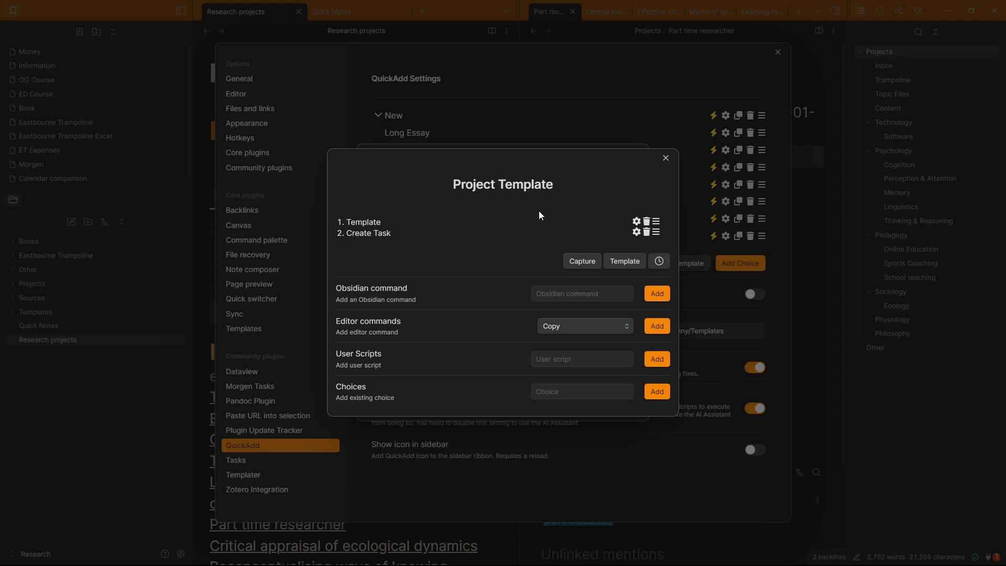
{"action": "left_click", "coordinate": [636, 221]}
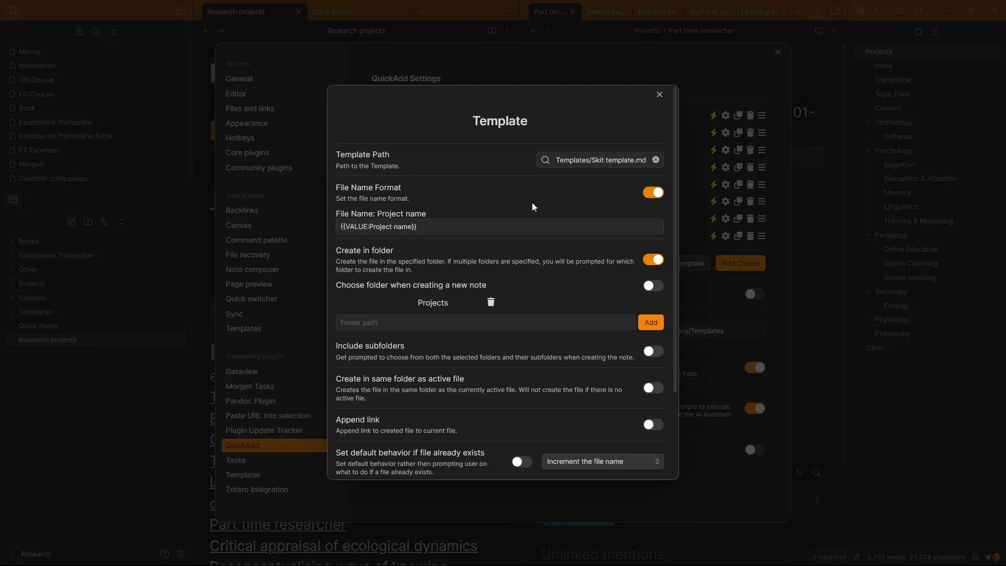
{"action": "scroll", "coordinate": [498, 183], "scroll_direction": "down", "scroll_amount": 3}
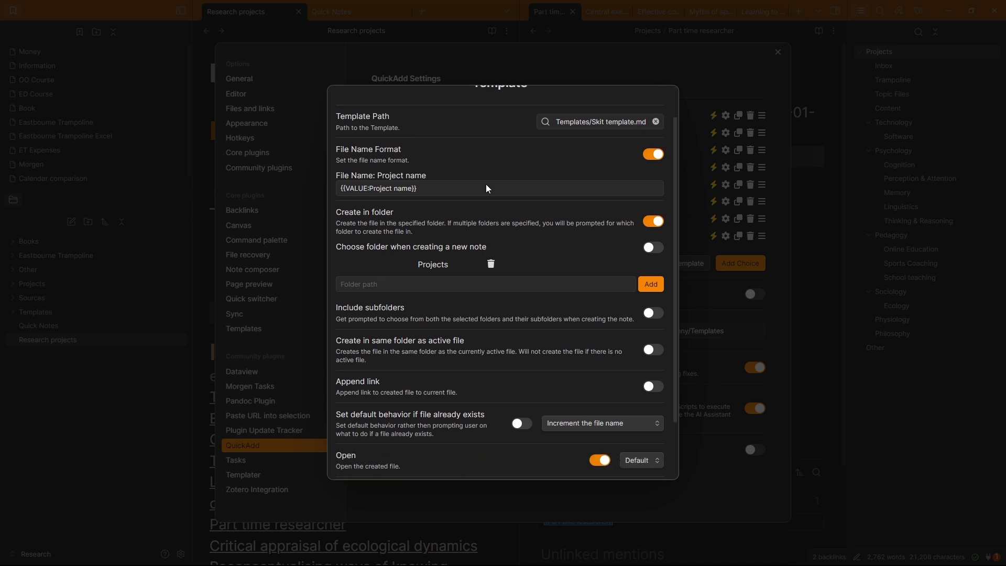
{"action": "scroll", "coordinate": [519, 280], "scroll_direction": "up", "scroll_amount": 3}
{"action": "left_click", "coordinate": [694, 177]}
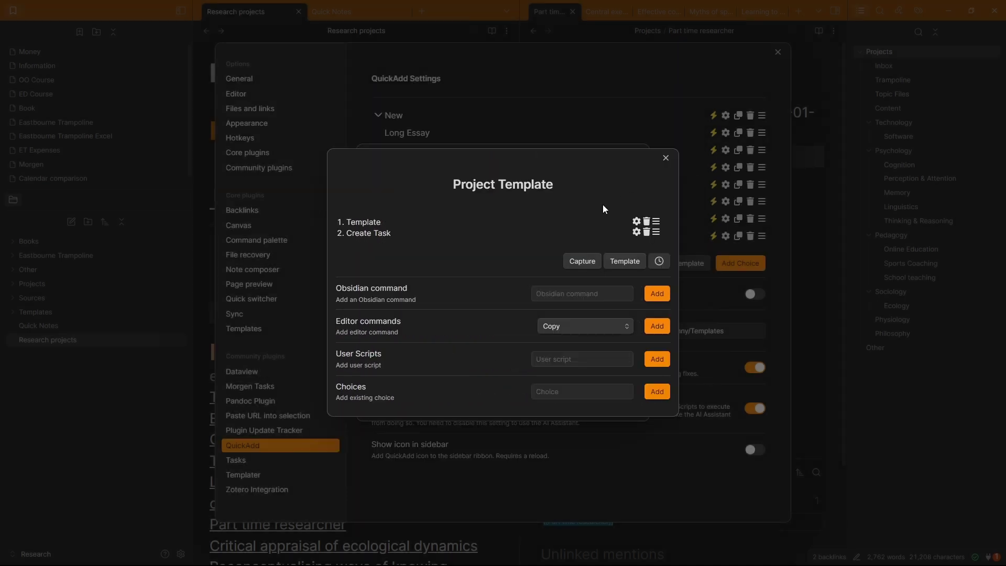
{"action": "left_click", "coordinate": [637, 232]}
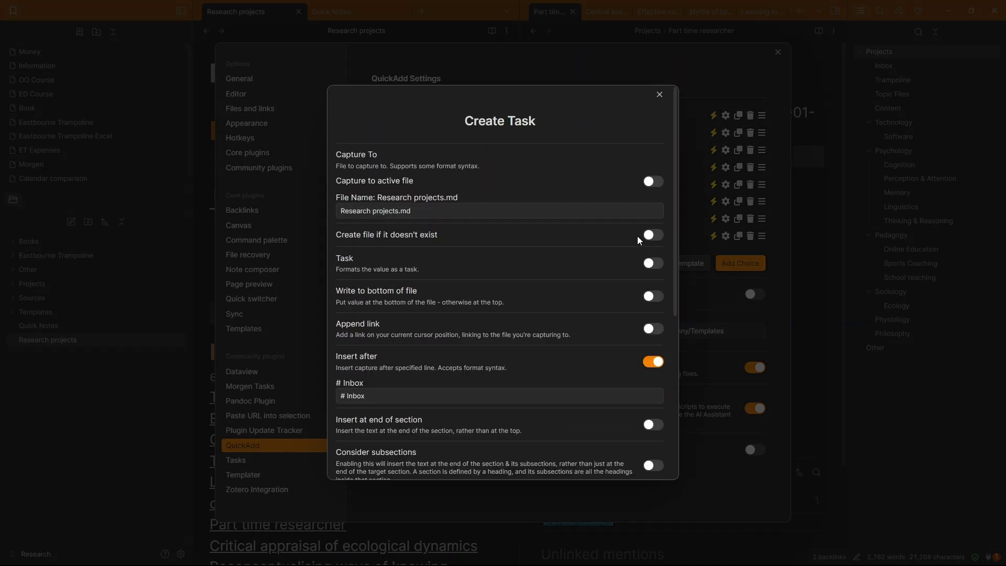
{"action": "left_click", "coordinate": [693, 202]}
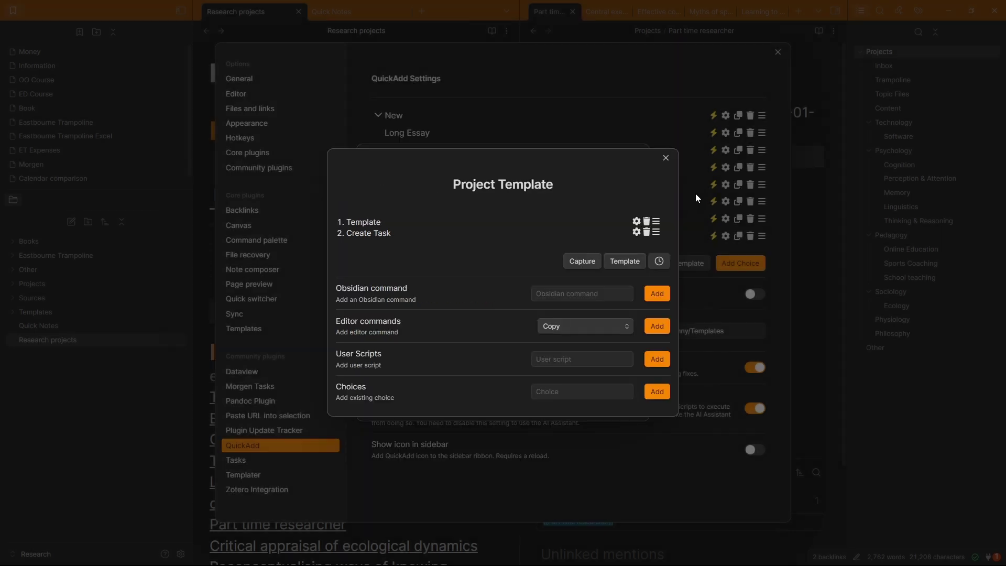
{"action": "left_click", "coordinate": [696, 193]}
{"action": "left_click", "coordinate": [637, 153]}
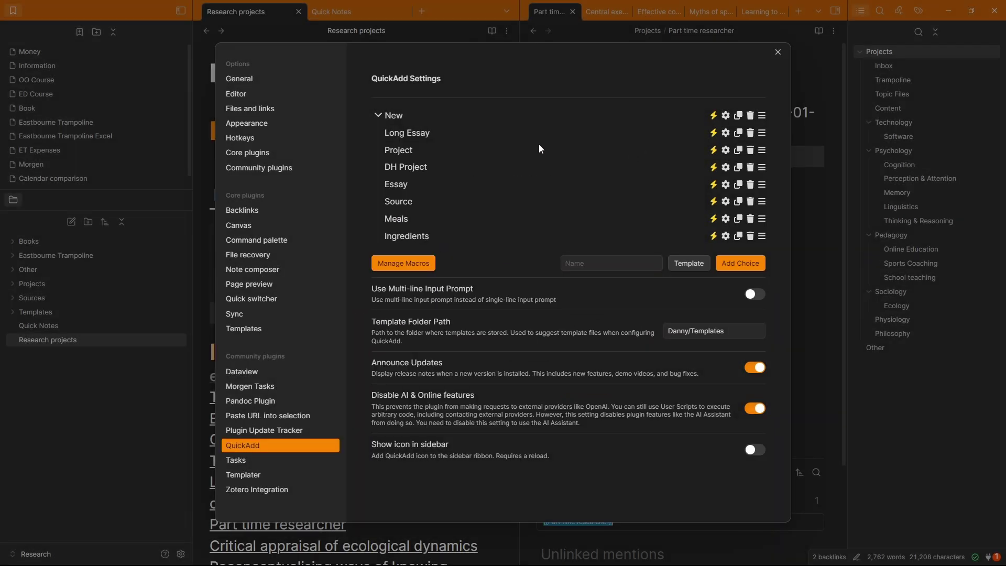
{"action": "left_click", "coordinate": [275, 37]}
Cut the [[example project]] line out of the Research projects inbox
{"action": "scroll", "coordinate": [287, 343], "scroll_direction": "down", "scroll_amount": 2}
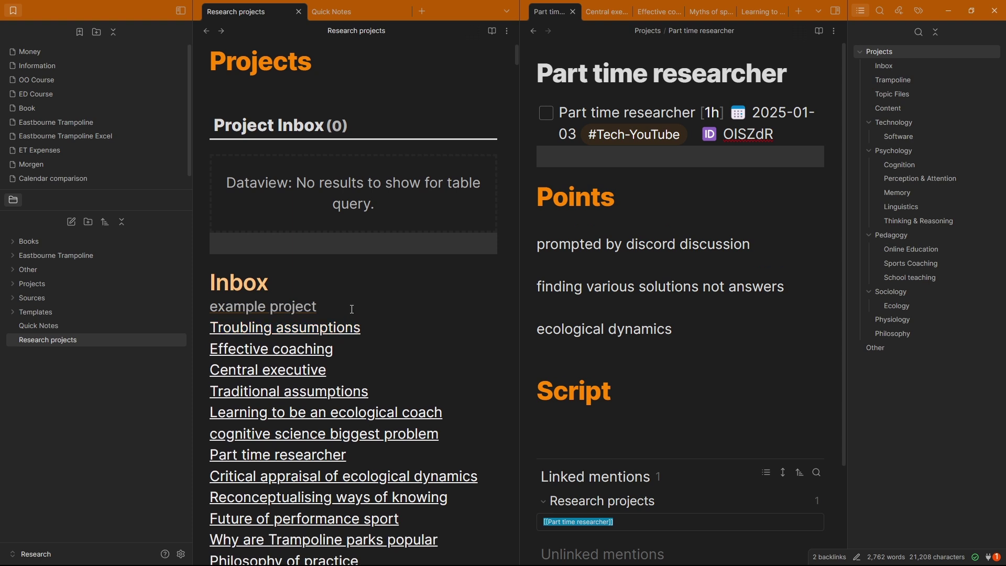
{"action": "left_click", "coordinate": [349, 298]}
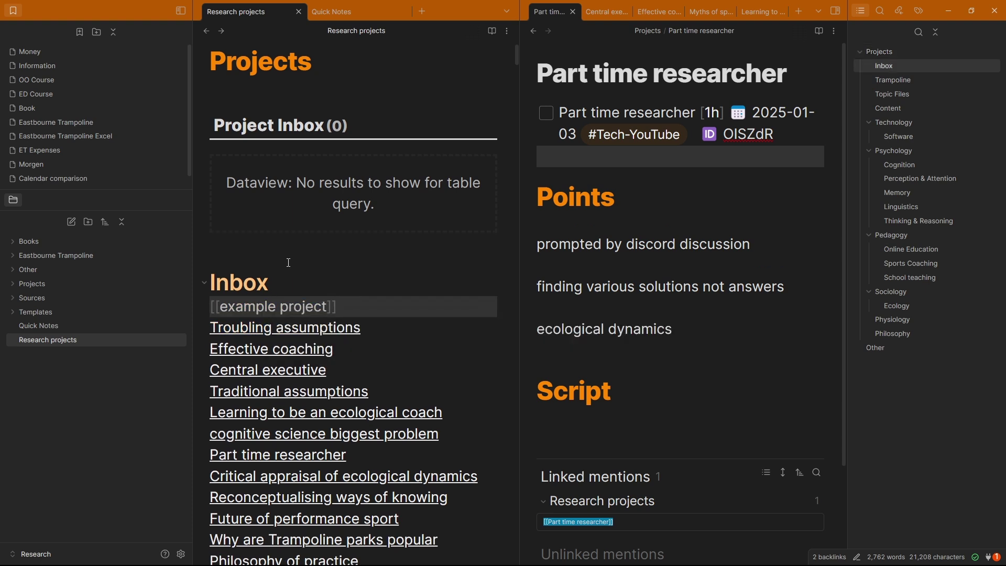
{"action": "key", "text": "ctrl+x"}
Read through the 'Metaphor problem?' lines in Quick Notes, then return to Research projects
{"action": "key", "text": "ctrl+Tab"}
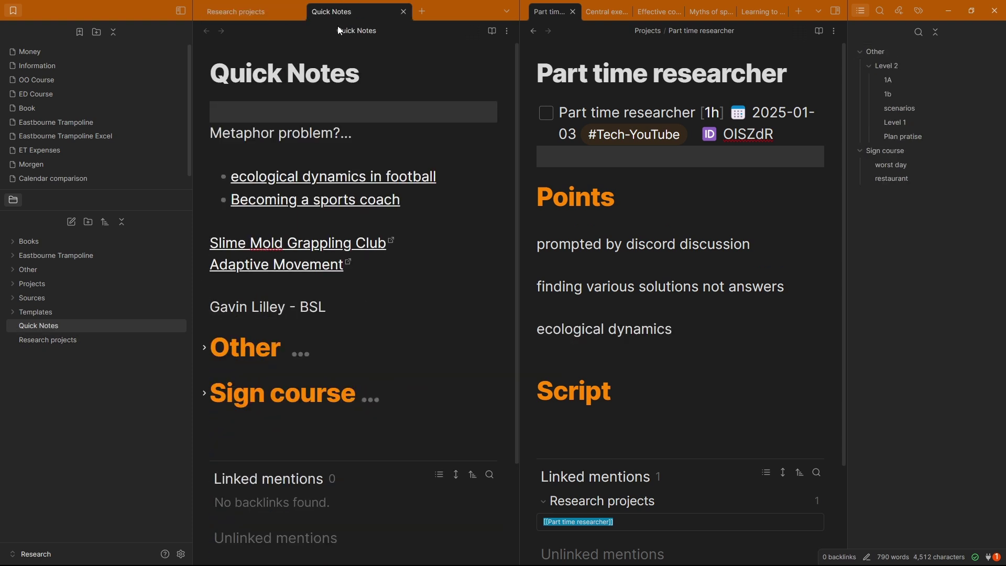
{"action": "left_click", "coordinate": [244, 153]}
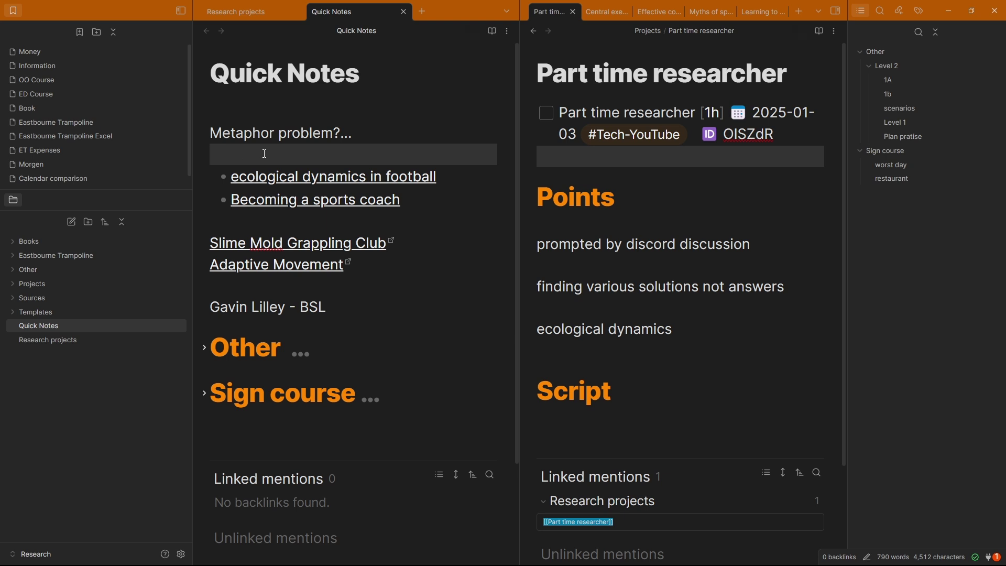
{"action": "left_click", "coordinate": [259, 114]}
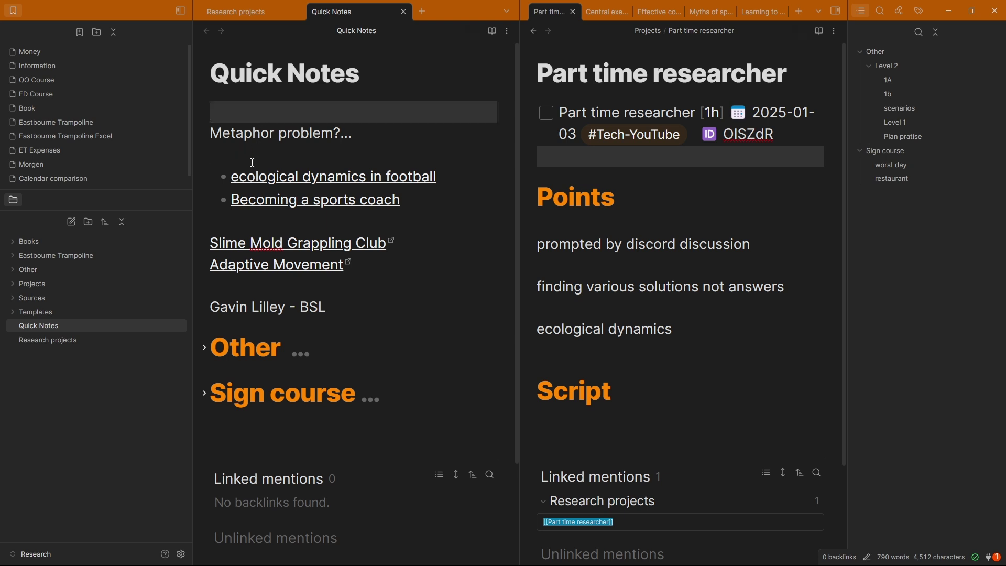
{"action": "key", "text": "Down"}
{"action": "key", "text": "Down"}
{"action": "key", "text": "Down"}
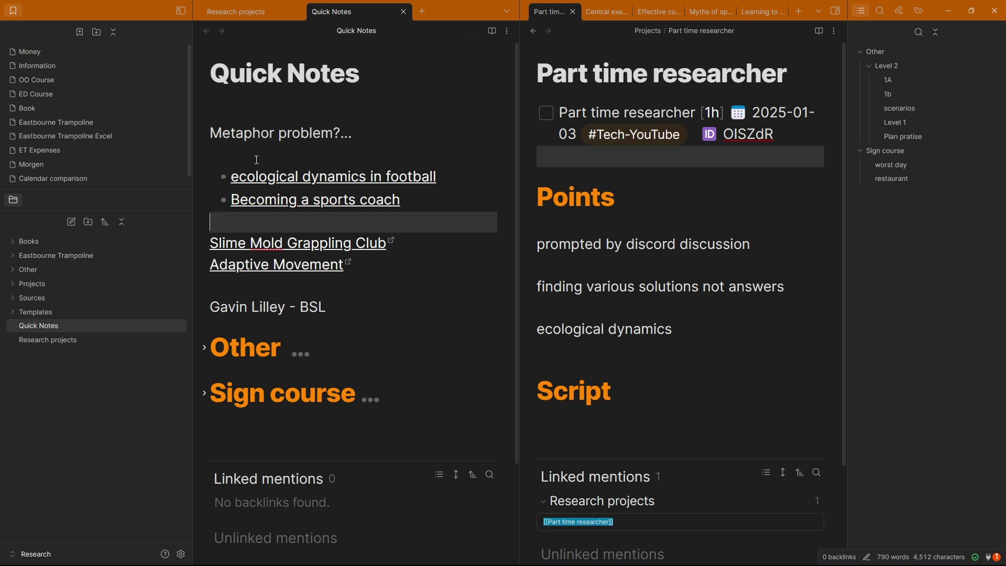
{"action": "key", "text": "Up"}
{"action": "key", "text": "Up"}
{"action": "left_click", "coordinate": [266, 116]}
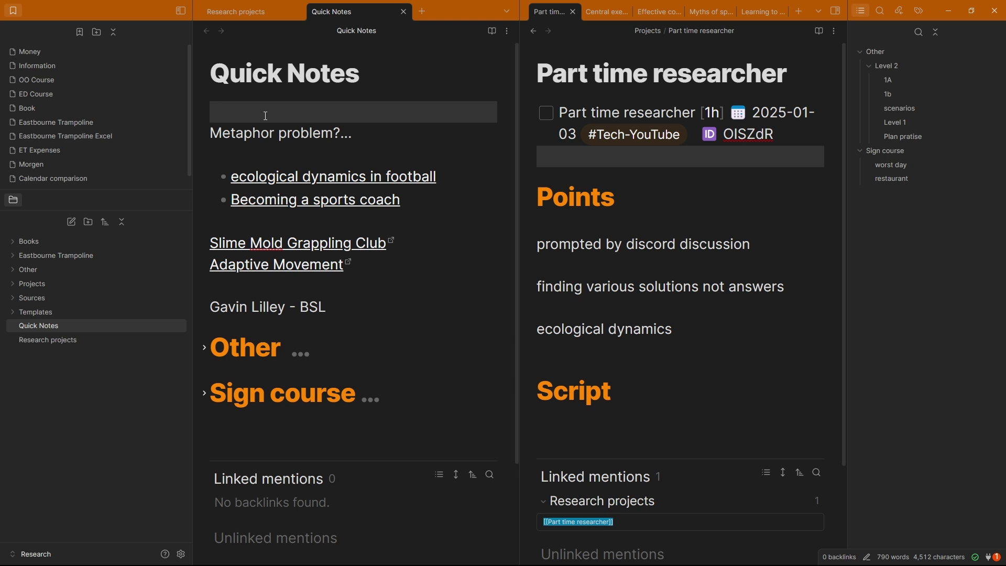
{"action": "left_click", "coordinate": [275, 135]}
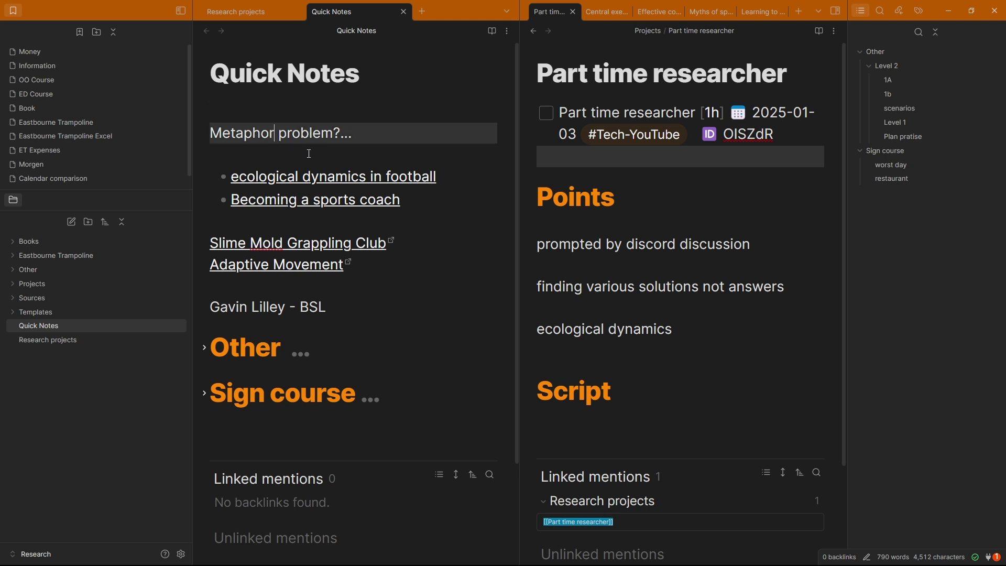
{"action": "left_click", "coordinate": [309, 153]}
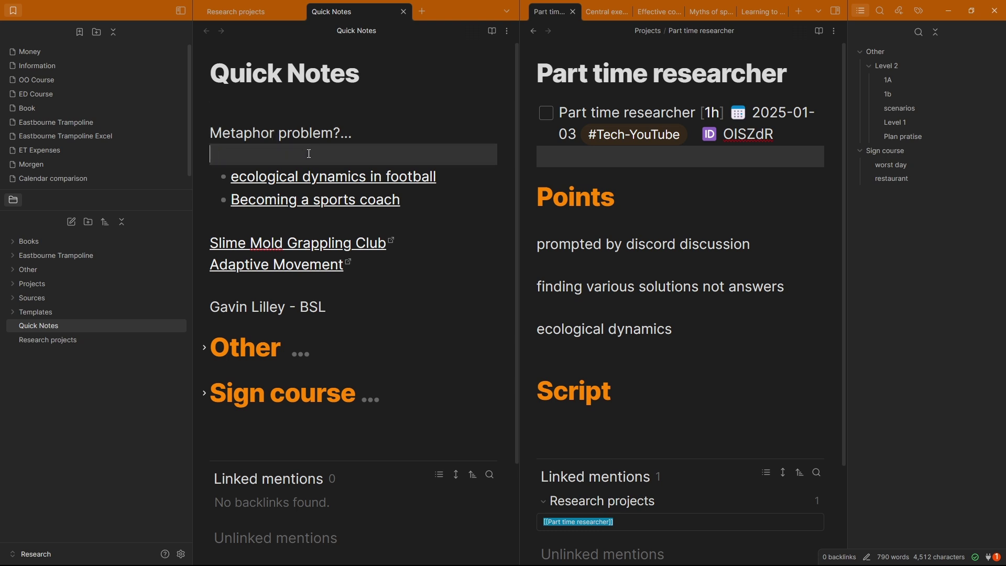
{"action": "key", "text": "ctrl+shift+Tab"}
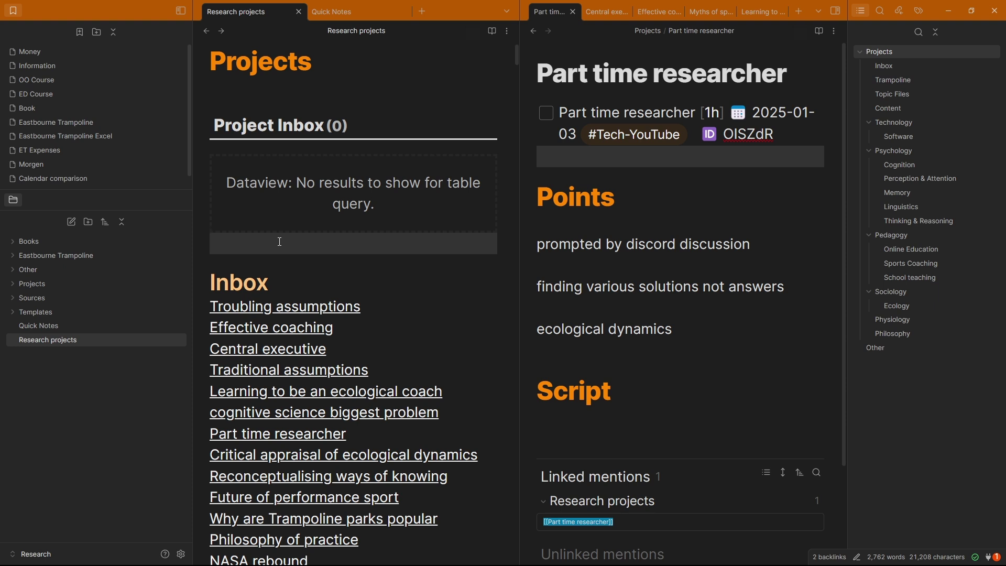
{"action": "left_click", "coordinate": [593, 244]}
Drag the Part time researcher tab into the left pane and review its ecological dynamics point
{"action": "left_click_drag", "start_coordinate": [550, 12], "coordinate": [397, 11]}
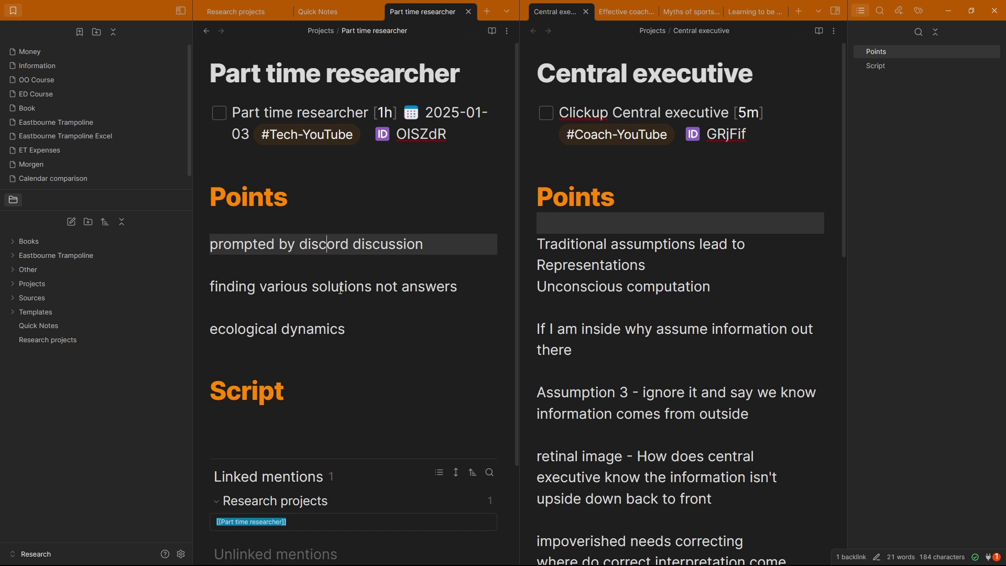
{"action": "left_click", "coordinate": [340, 311]}
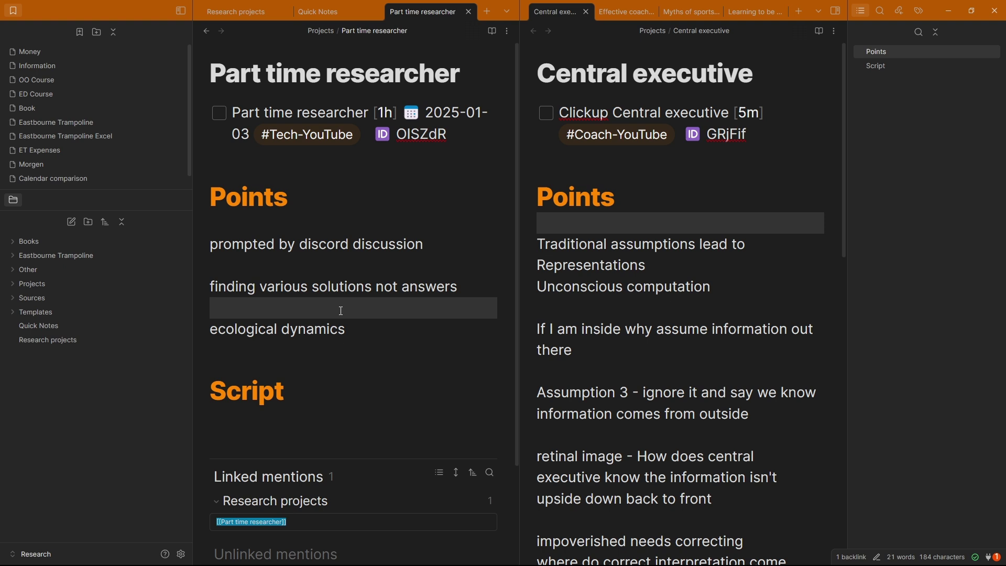
{"action": "left_click_drag", "start_coordinate": [350, 330], "coordinate": [213, 326]}
{"action": "left_click", "coordinate": [273, 328]}
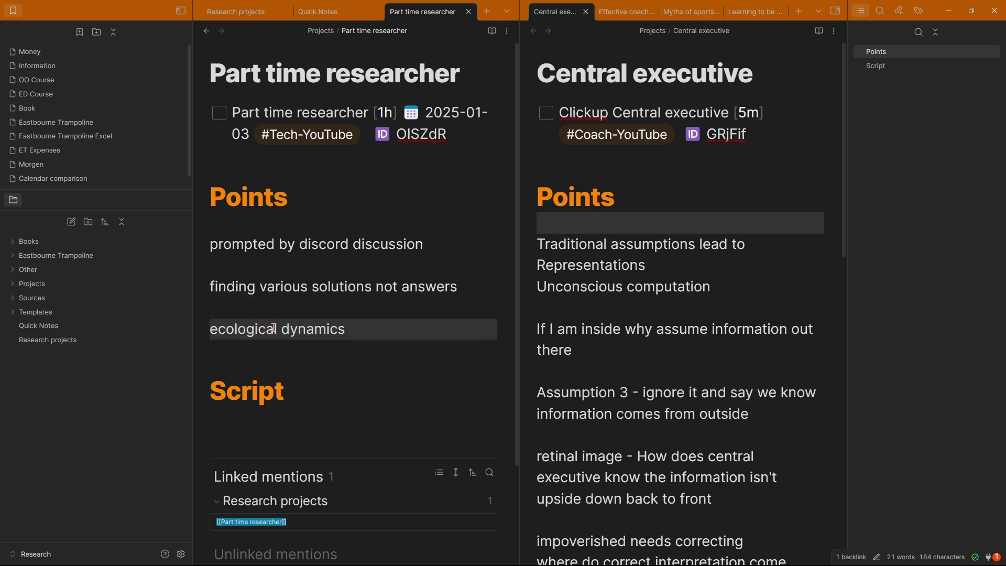
{"action": "left_click", "coordinate": [325, 312]}
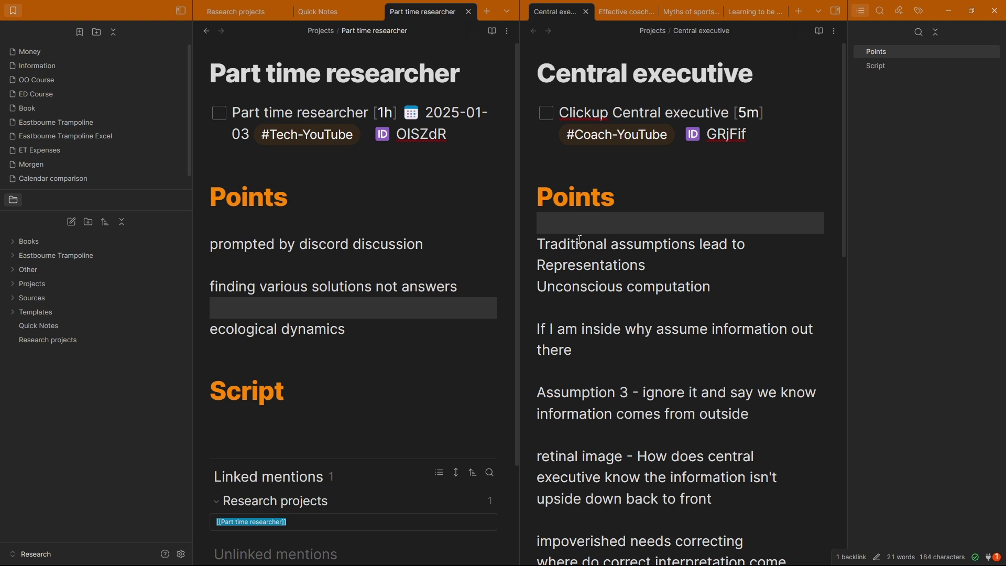
{"action": "left_click", "coordinate": [384, 113]}
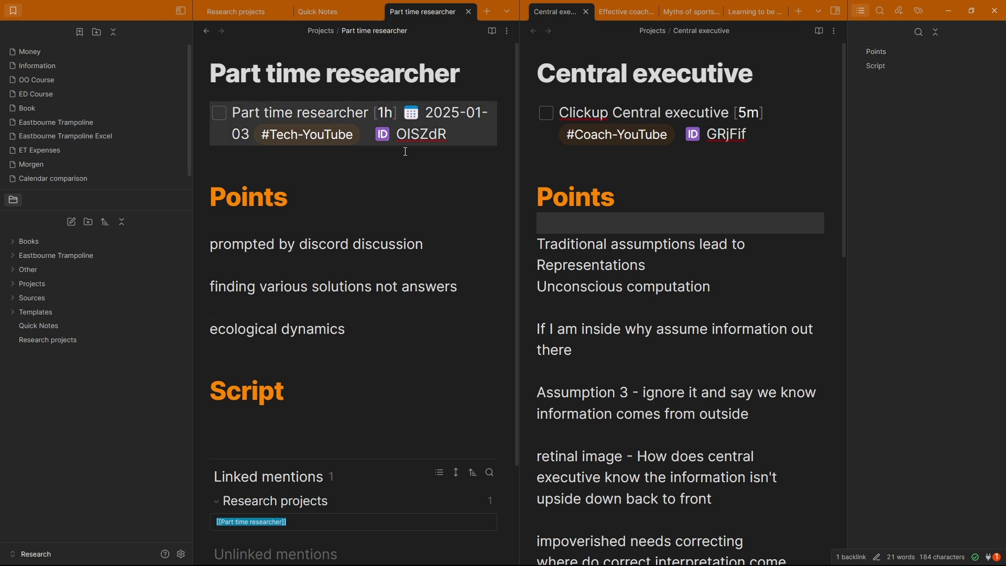
Compare the task durations in Part time researcher and Central executive, glancing at Research projects
{"action": "left_click", "coordinate": [746, 113]}
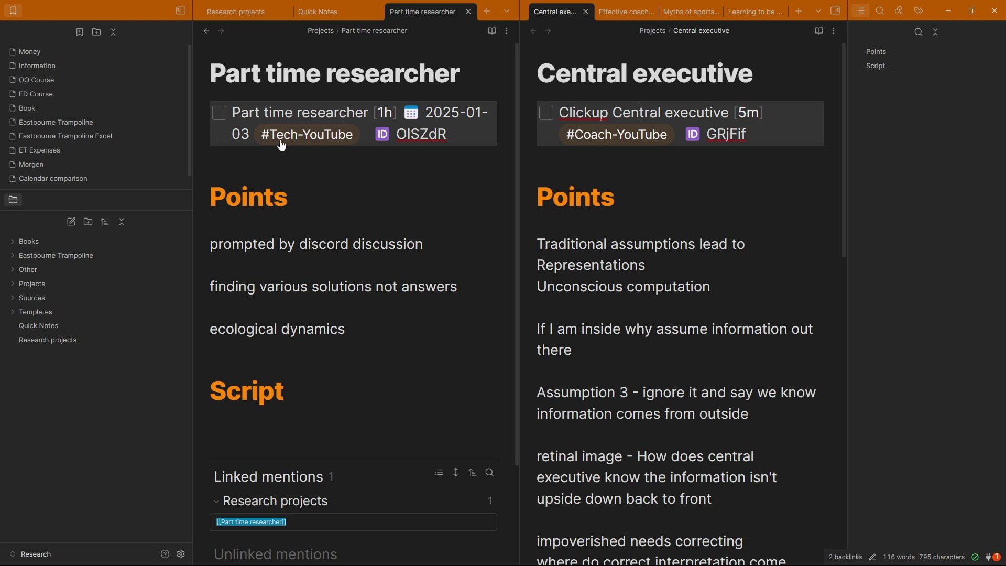
{"action": "left_click", "coordinate": [294, 157]}
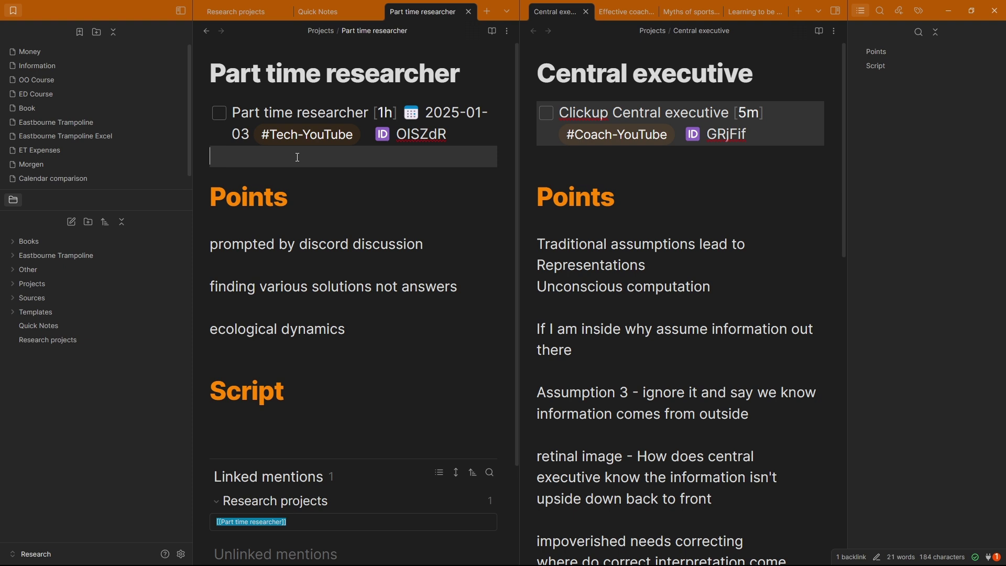
{"action": "left_click", "coordinate": [605, 164]}
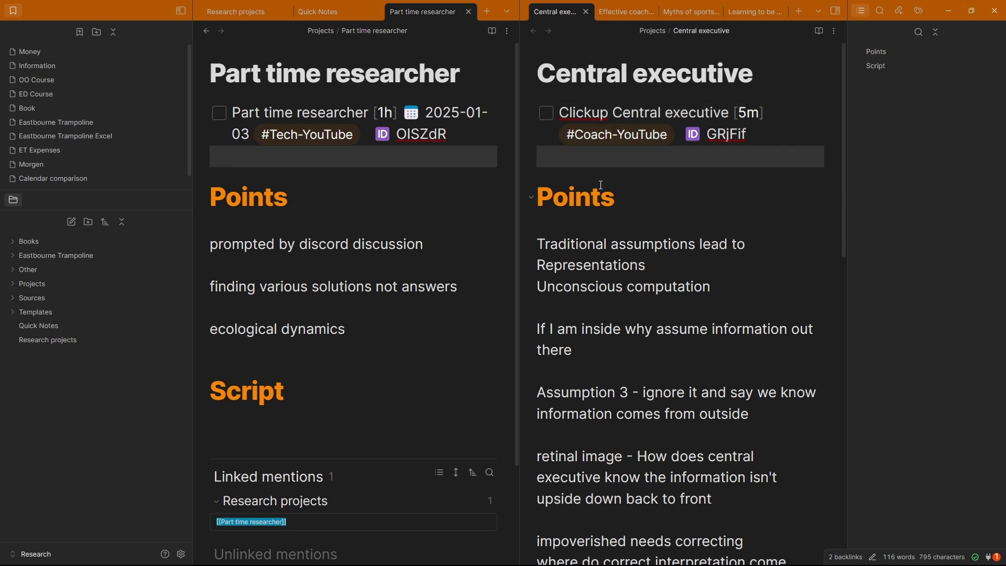
{"action": "left_click", "coordinate": [432, 140]}
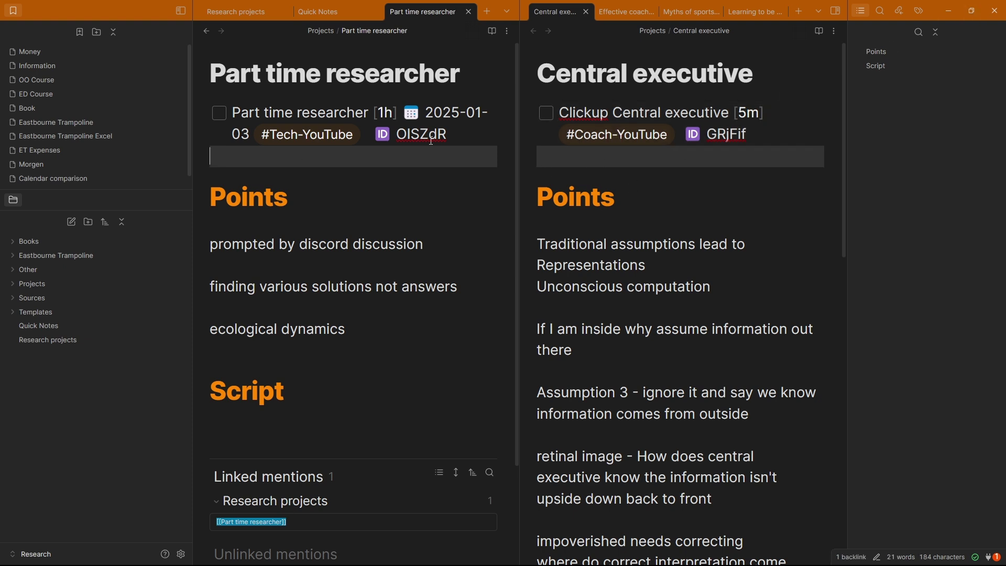
{"action": "left_click", "coordinate": [235, 11]}
{"action": "scroll", "coordinate": [272, 346], "scroll_direction": "down", "scroll_amount": 10}
{"action": "scroll", "coordinate": [276, 343], "scroll_direction": "up", "scroll_amount": 10}
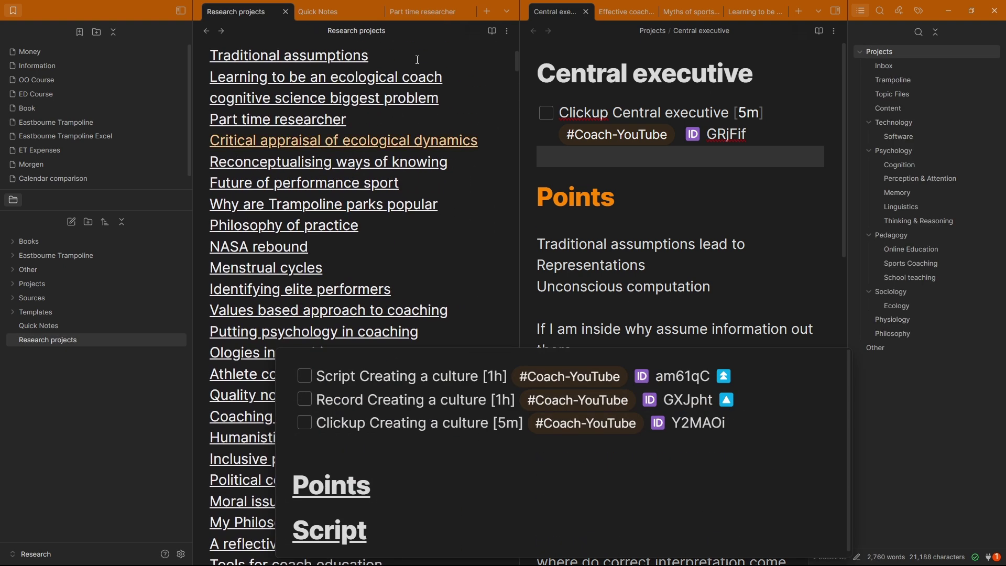
{"action": "left_click", "coordinate": [428, 7]}
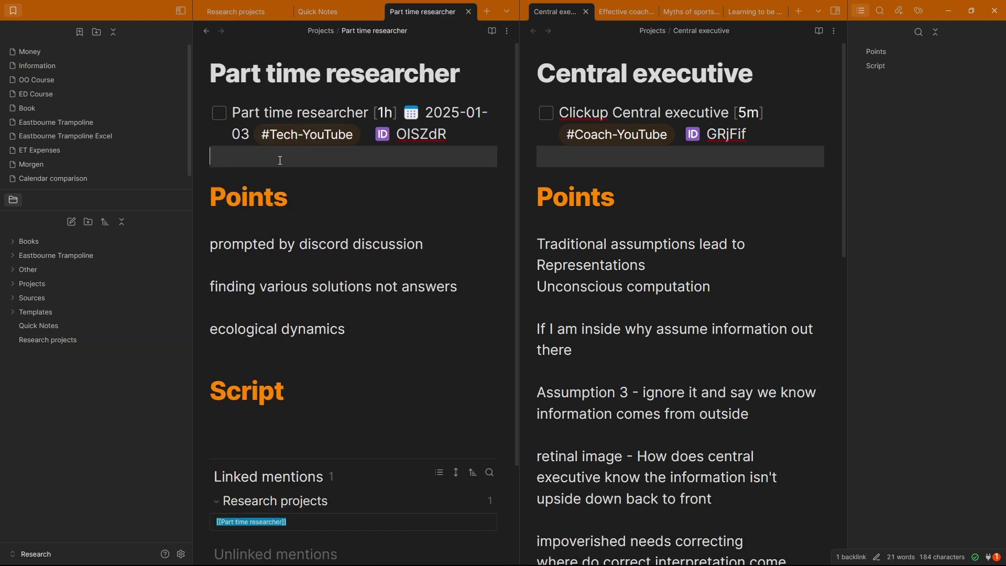
Review the Part time researcher task line and its ecological dynamics point
{"action": "left_click", "coordinate": [395, 112]}
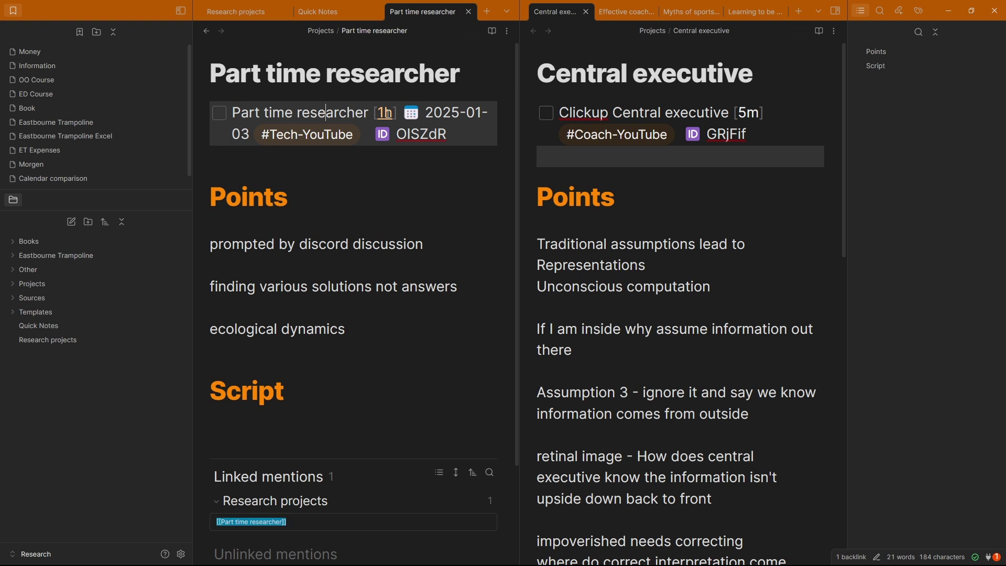
{"action": "left_click", "coordinate": [296, 160]}
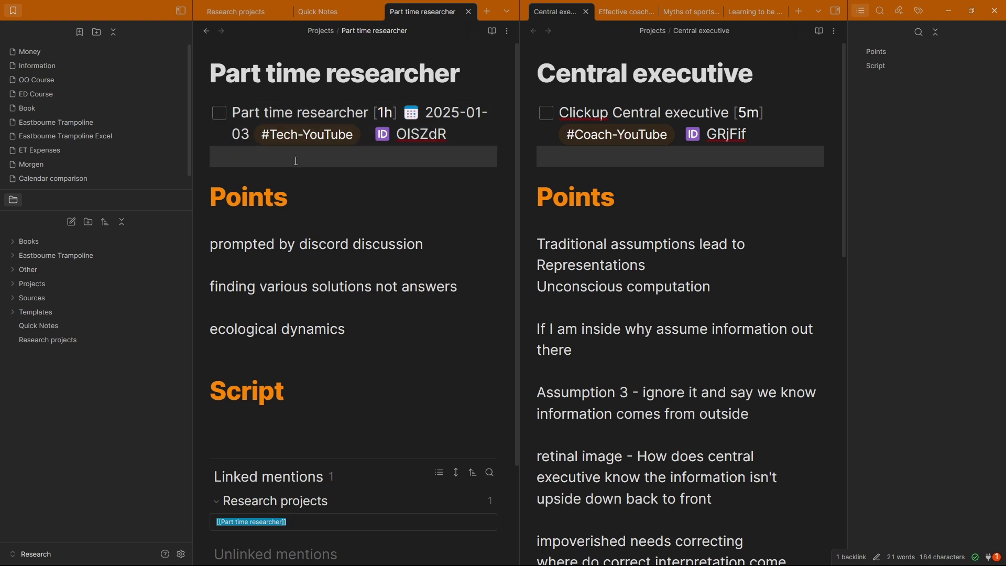
{"action": "left_click", "coordinate": [283, 113]}
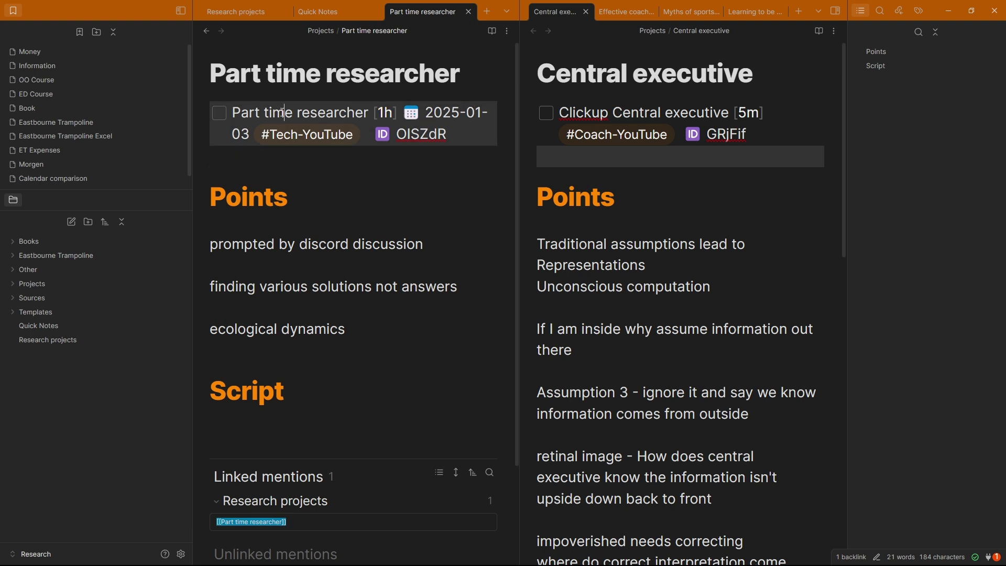
{"action": "left_click", "coordinate": [298, 247]}
{"action": "left_click", "coordinate": [306, 286]}
{"action": "left_click", "coordinate": [309, 329]}
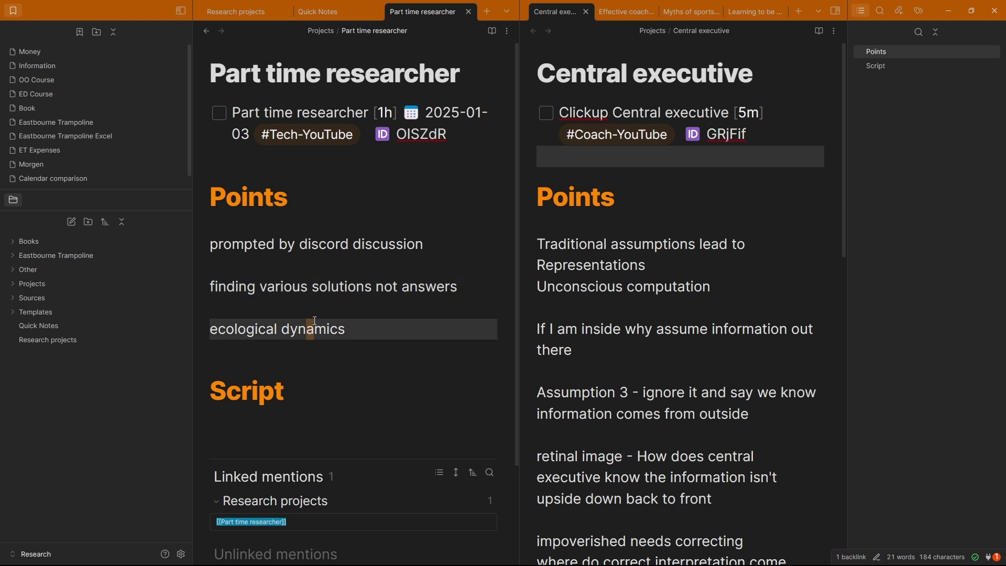
{"action": "left_click", "coordinate": [313, 308]}
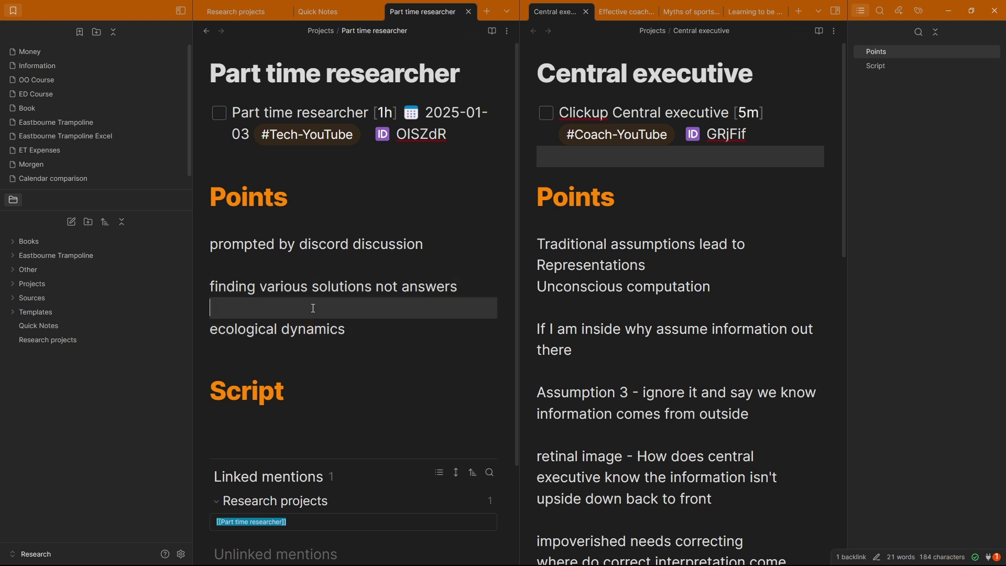
{"action": "left_click_drag", "start_coordinate": [362, 330], "coordinate": [191, 326]}
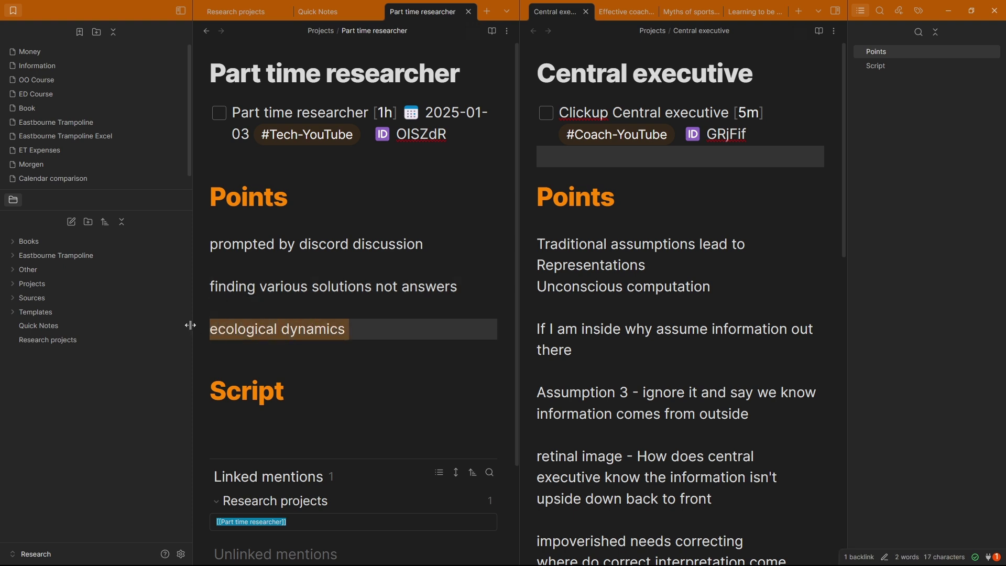
{"action": "left_click", "coordinate": [307, 313]}
{"action": "left_click", "coordinate": [608, 196]}
Add two empty lines below the Script heading in the Central executive note
{"action": "left_click", "coordinate": [606, 157]}
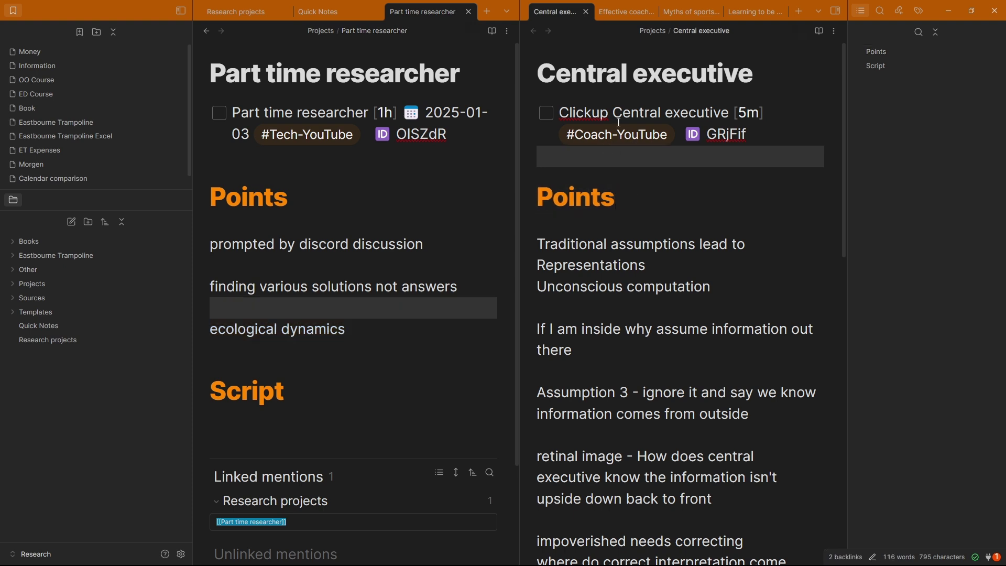
{"action": "left_click", "coordinate": [640, 111]}
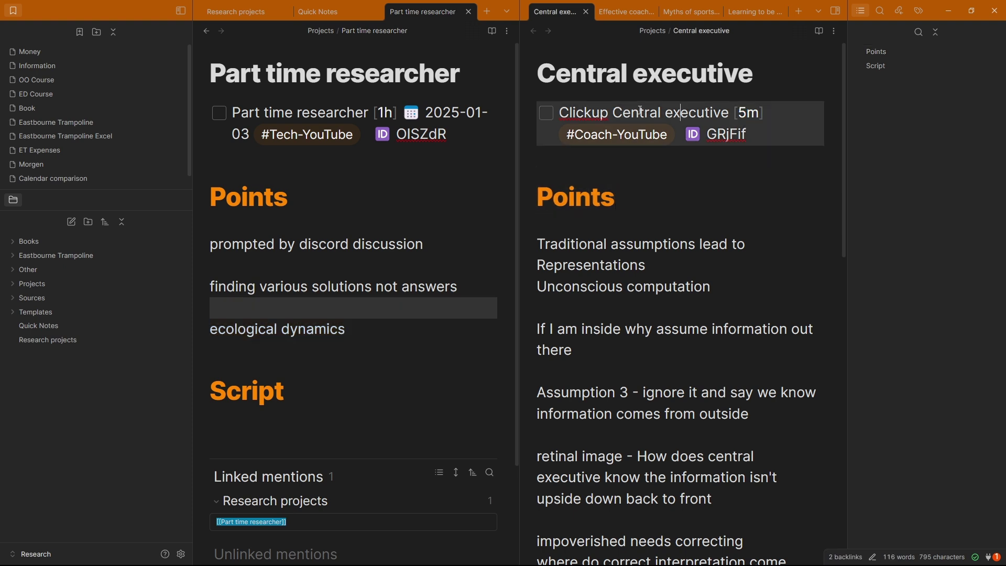
{"action": "left_click", "coordinate": [606, 161]}
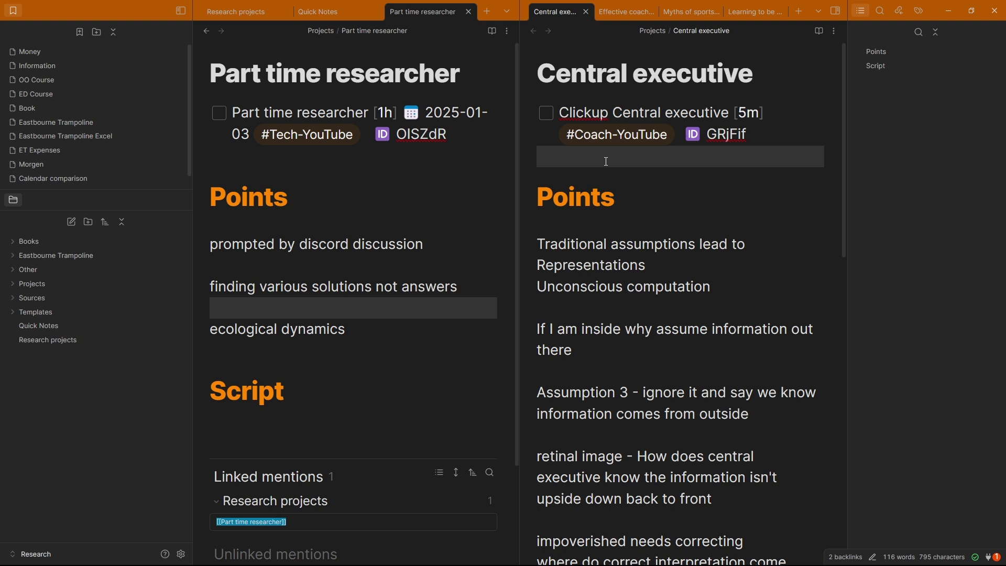
{"action": "left_click", "coordinate": [616, 245]}
{"action": "scroll", "coordinate": [616, 256], "scroll_direction": "down", "scroll_amount": 10}
{"action": "scroll", "coordinate": [616, 257], "scroll_direction": "up", "scroll_amount": 10}
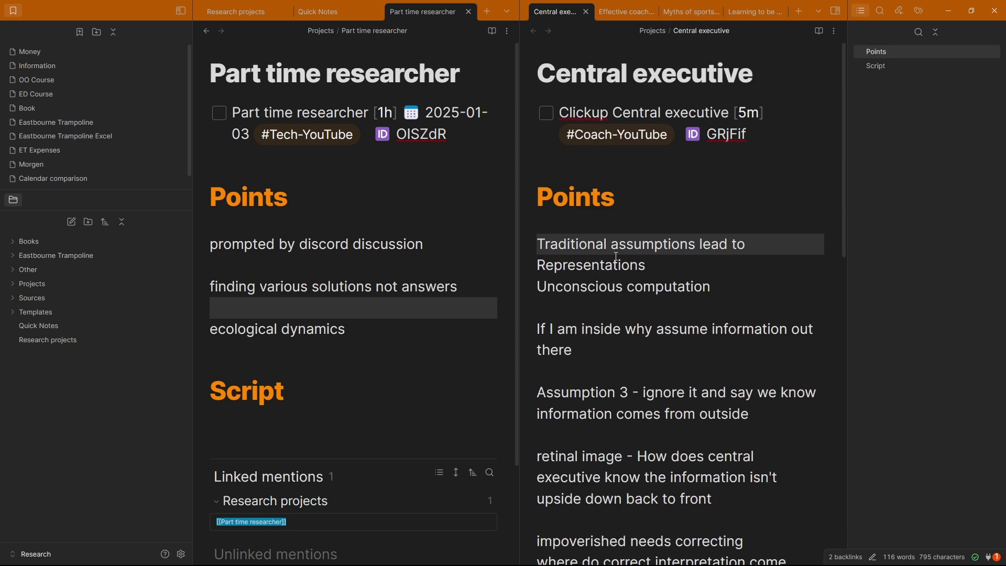
{"action": "scroll", "coordinate": [616, 256], "scroll_direction": "down", "scroll_amount": 10}
{"action": "left_click", "coordinate": [602, 448]}
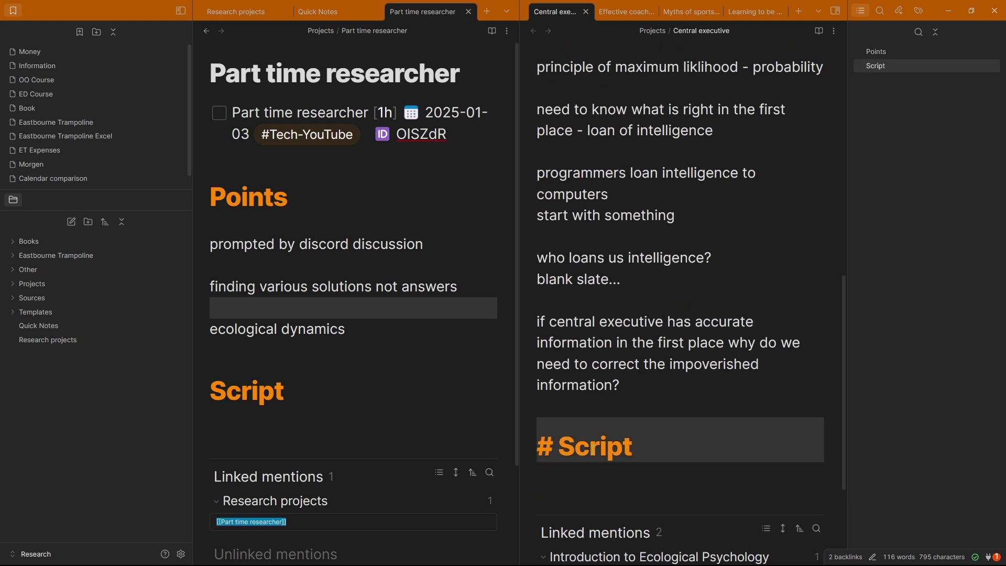
{"action": "key", "text": "Return"}
{"action": "key", "text": "Return"}
Give the Clickup Central executive task the 📅 2024-12-30 scheduled date and switch to Morgen
{"action": "scroll", "coordinate": [594, 236], "scroll_direction": "up", "scroll_amount": 10}
{"action": "left_click", "coordinate": [586, 112]}
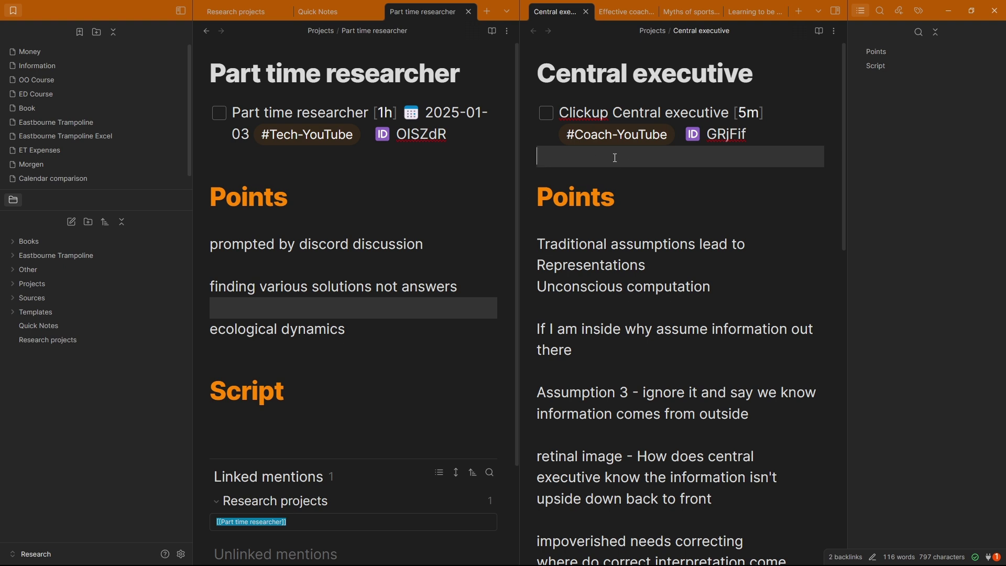
{"action": "left_click", "coordinate": [629, 183]}
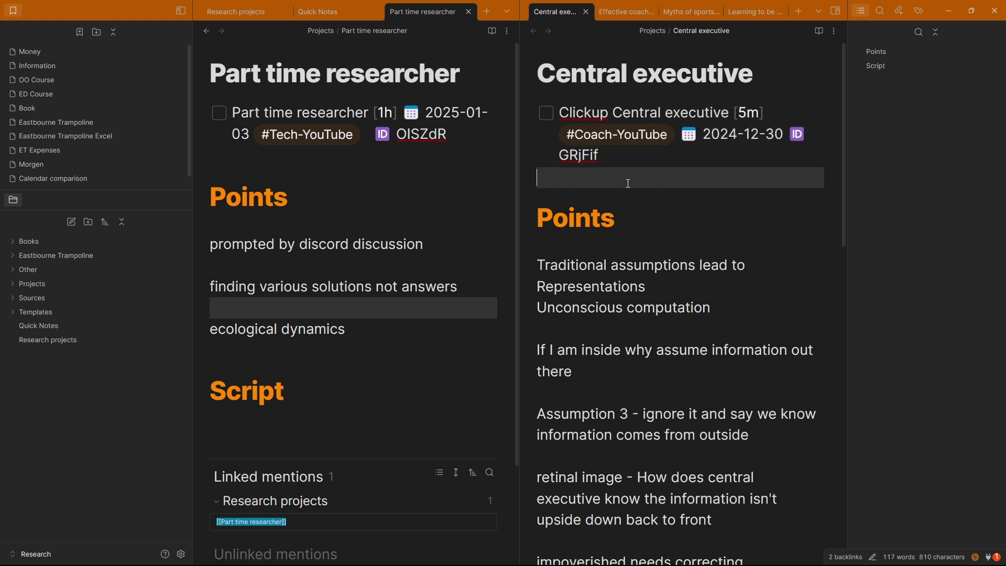
{"action": "key", "text": "alt+Tab"}
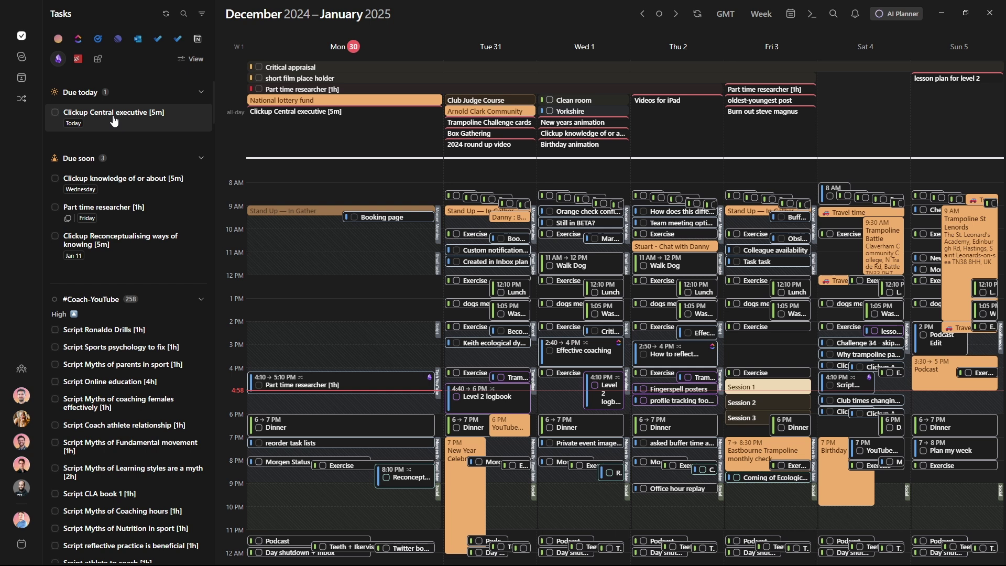
Scroll through the YouTube task list from Morgen's second integration, then return to Obsidian
{"action": "left_click", "coordinate": [78, 39]}
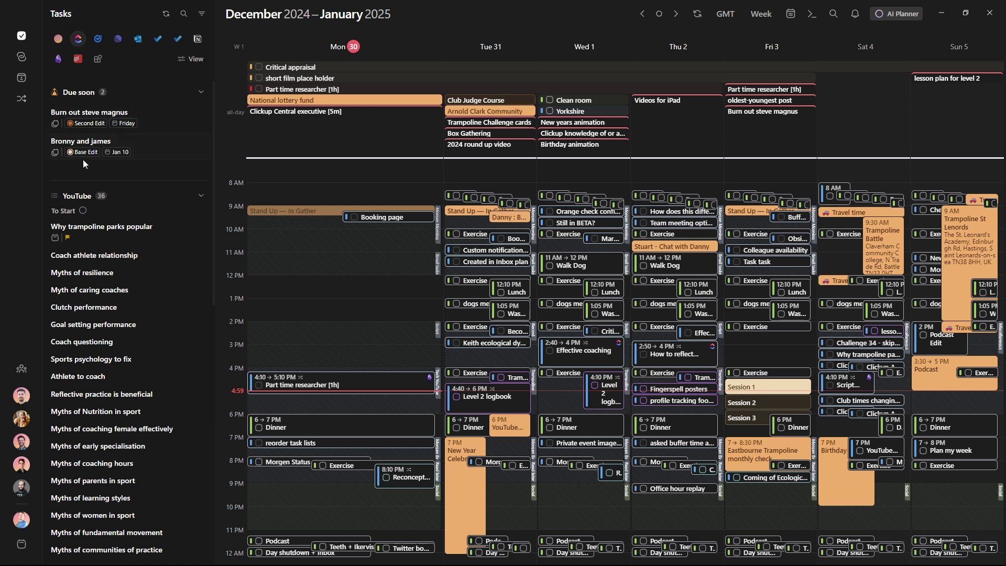
{"action": "scroll", "coordinate": [104, 157], "scroll_direction": "down", "scroll_amount": 5}
{"action": "scroll", "coordinate": [105, 167], "scroll_direction": "down", "scroll_amount": 5}
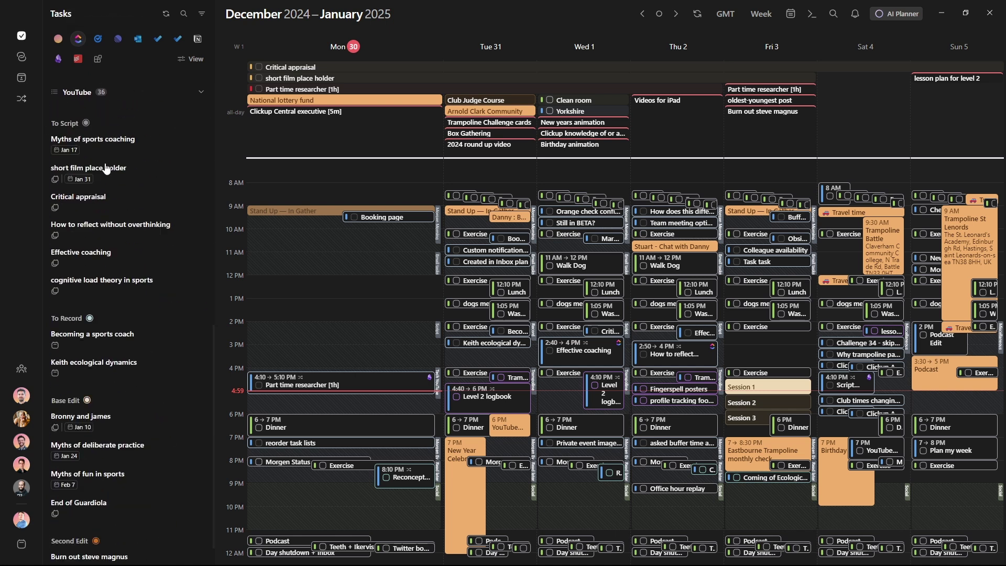
{"action": "scroll", "coordinate": [109, 142], "scroll_direction": "up", "scroll_amount": 1}
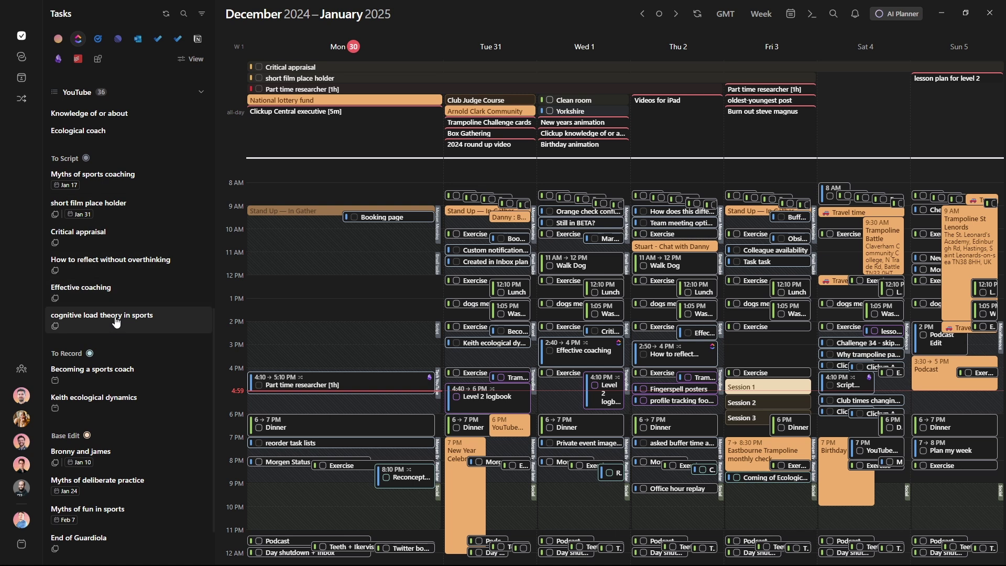
{"action": "scroll", "coordinate": [132, 317], "scroll_direction": "down", "scroll_amount": 2}
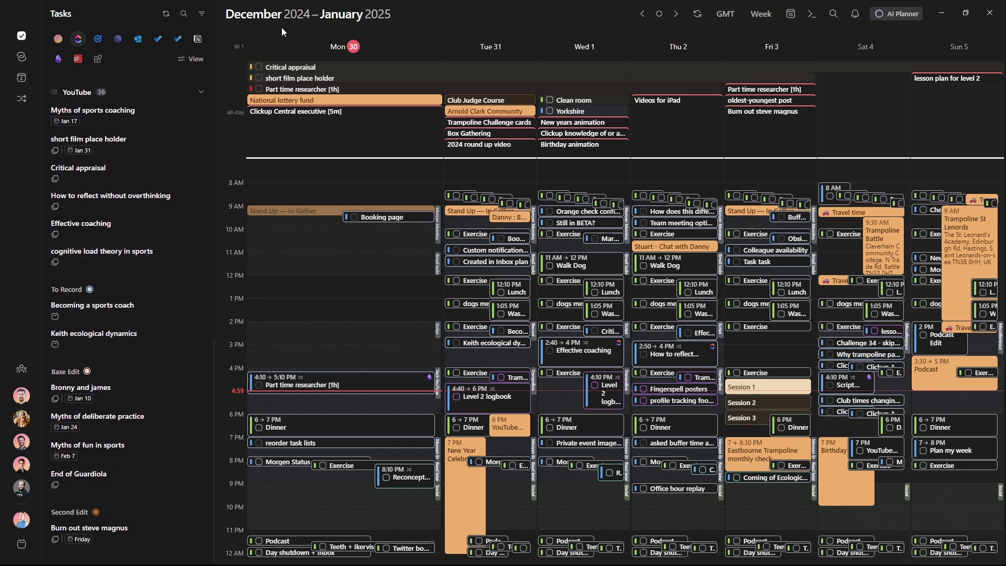
{"action": "key", "text": "alt+Tab"}
{"action": "left_click", "coordinate": [583, 178]}
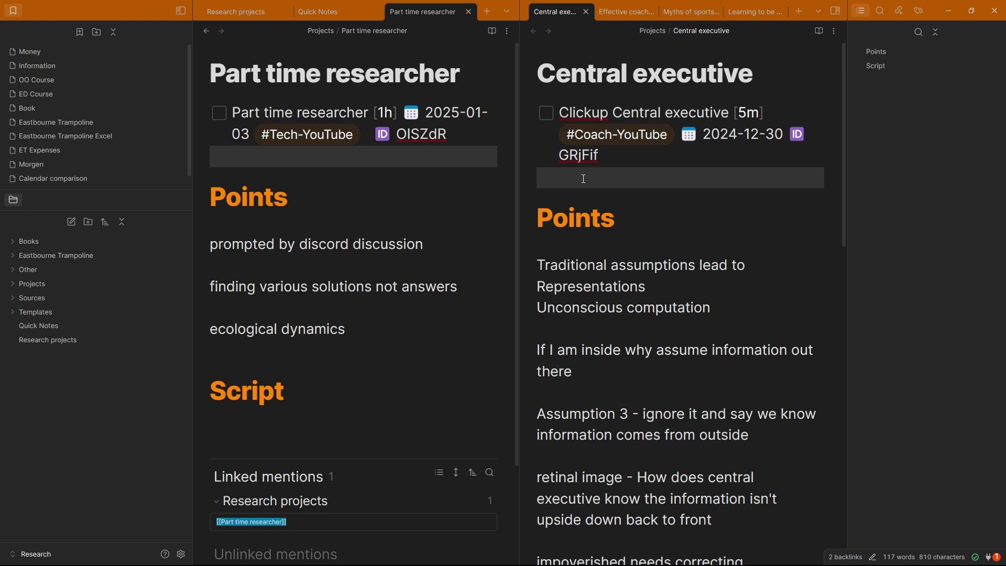
Show the Effective coaching note, with its Clickup task completed 2024-12-29, in the right pane
{"action": "left_click", "coordinate": [601, 112]}
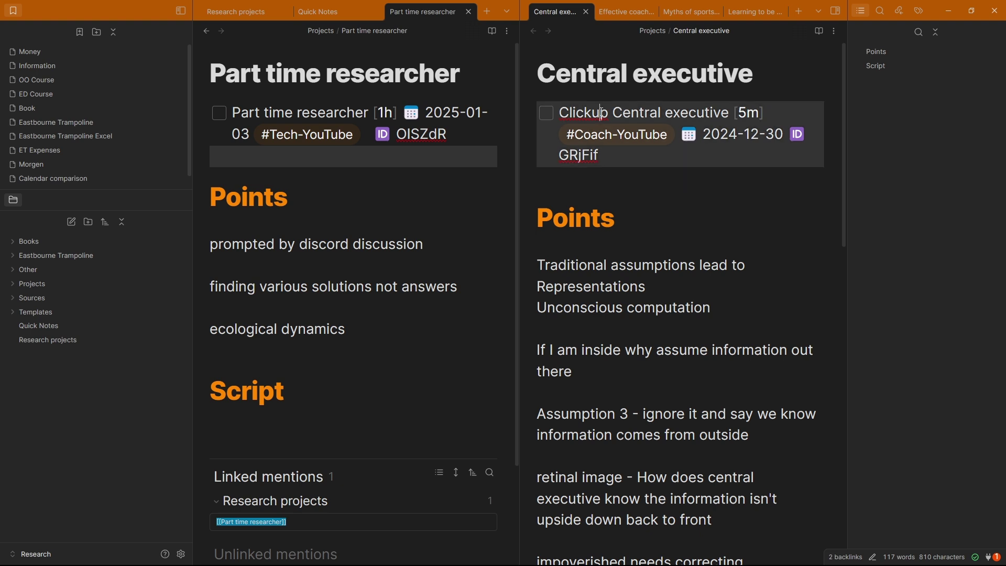
{"action": "left_click", "coordinate": [618, 14]}
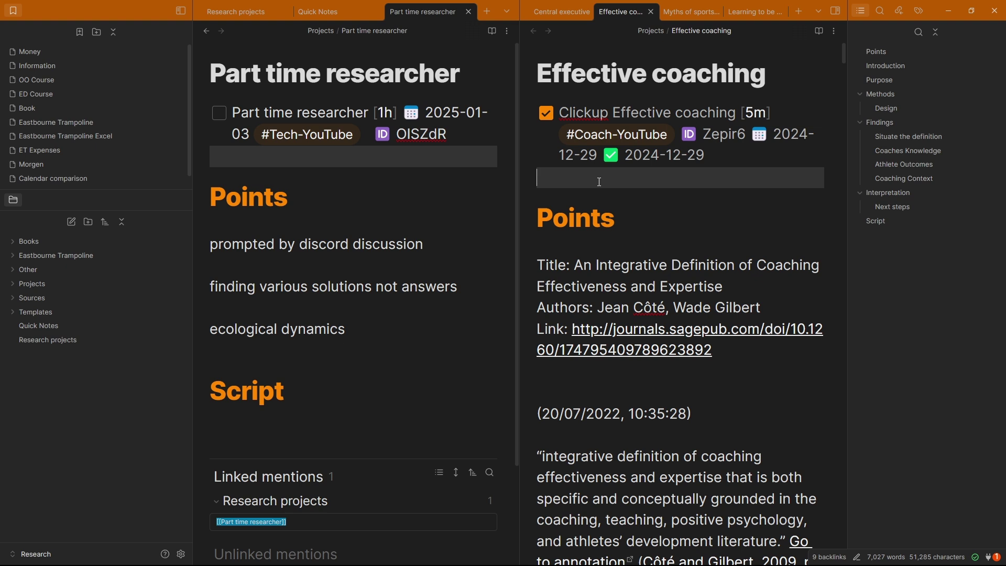
{"action": "left_click", "coordinate": [608, 263]}
{"action": "scroll", "coordinate": [619, 245], "scroll_direction": "down", "scroll_amount": 4}
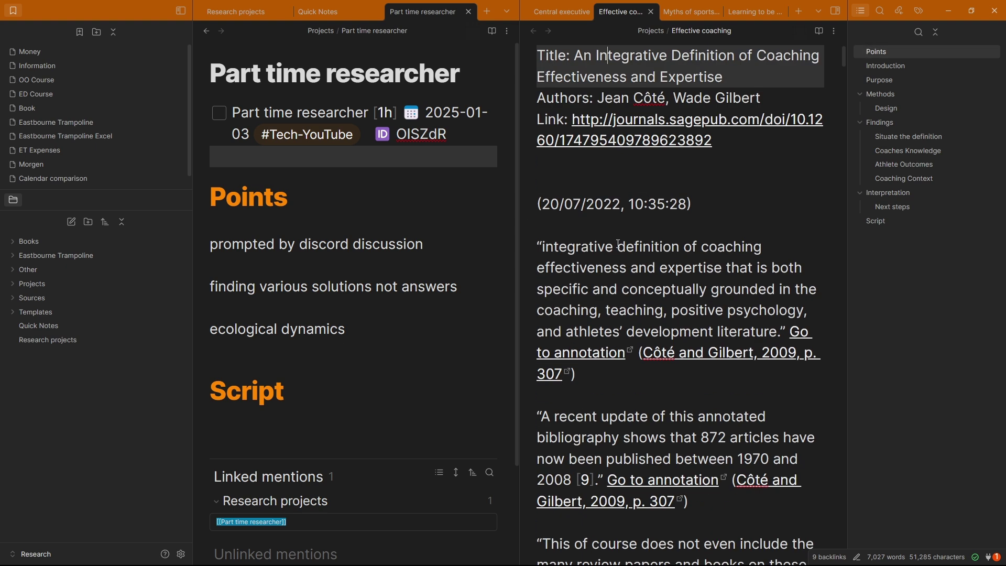
{"action": "left_click", "coordinate": [616, 231]}
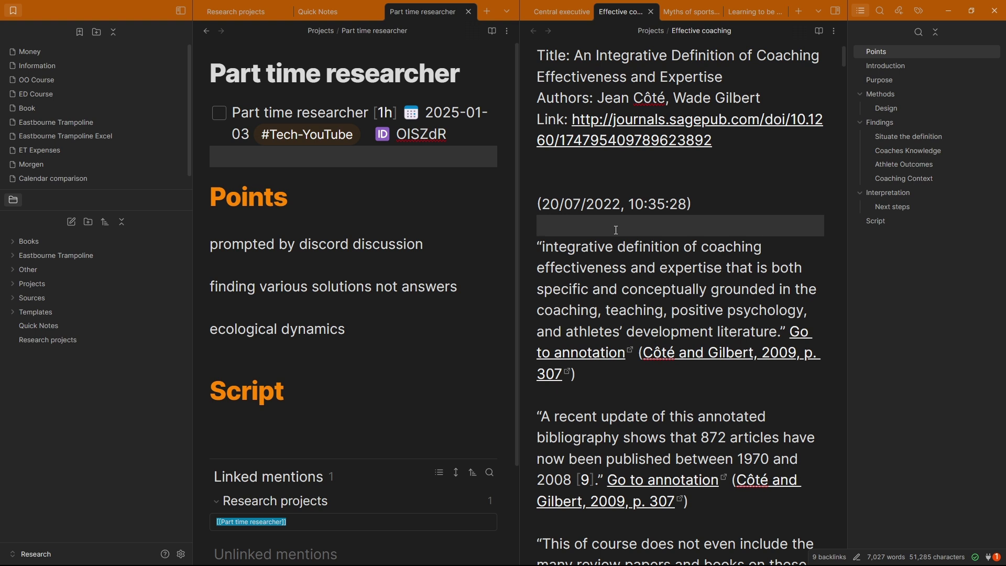
Switch to Myths of sports coaching and review its Clickup tasks about coaching projects
{"action": "key", "text": "ctrl+Tab"}
{"action": "left_click", "coordinate": [604, 134]}
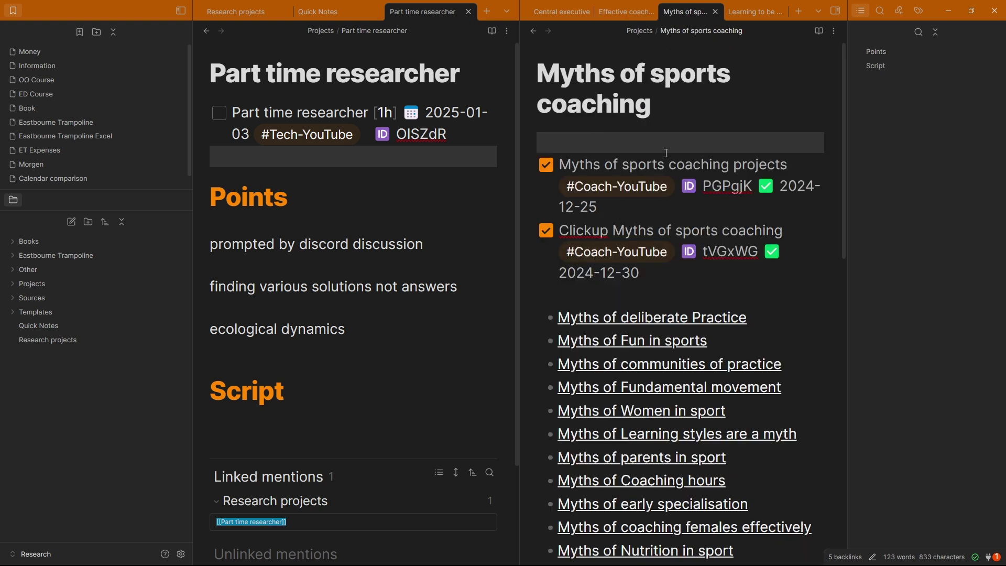
{"action": "left_click", "coordinate": [665, 172]}
{"action": "left_click", "coordinate": [667, 230]}
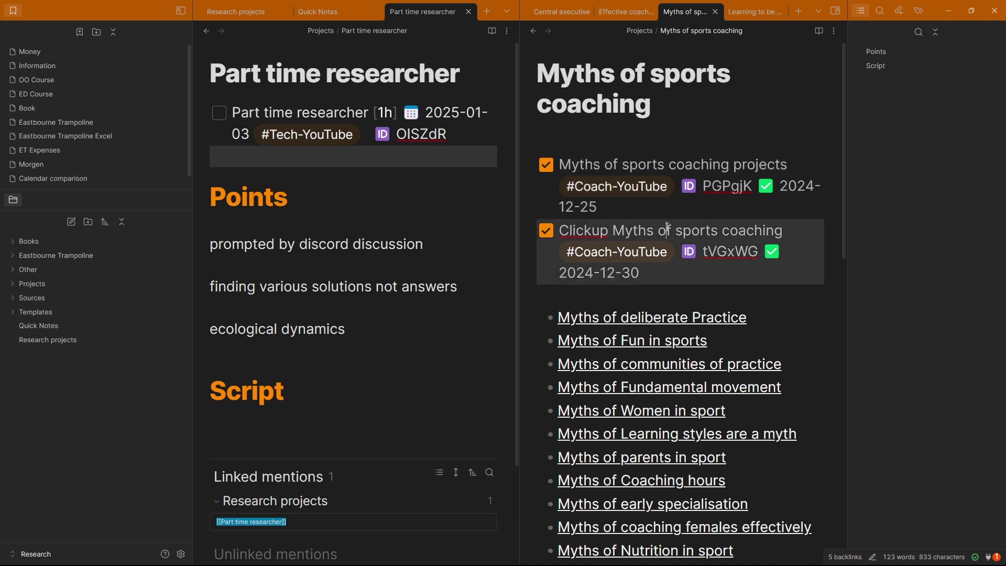
{"action": "left_click", "coordinate": [628, 287]}
{"action": "left_click", "coordinate": [625, 233]}
{"action": "left_click", "coordinate": [618, 157]}
{"action": "left_click_drag", "start_coordinate": [670, 162], "coordinate": [788, 165]}
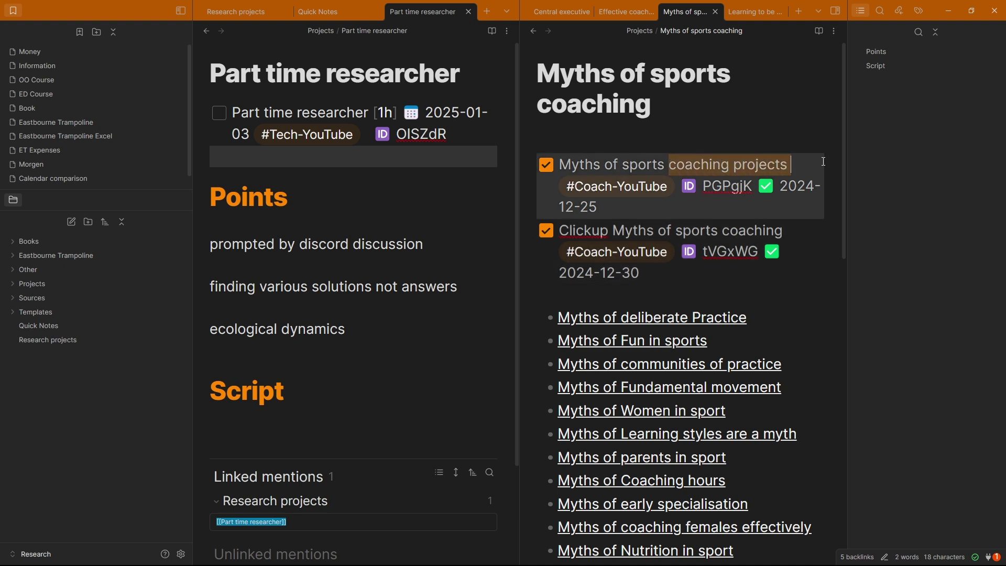
{"action": "left_click", "coordinate": [719, 173]}
{"action": "left_click", "coordinate": [627, 293]}
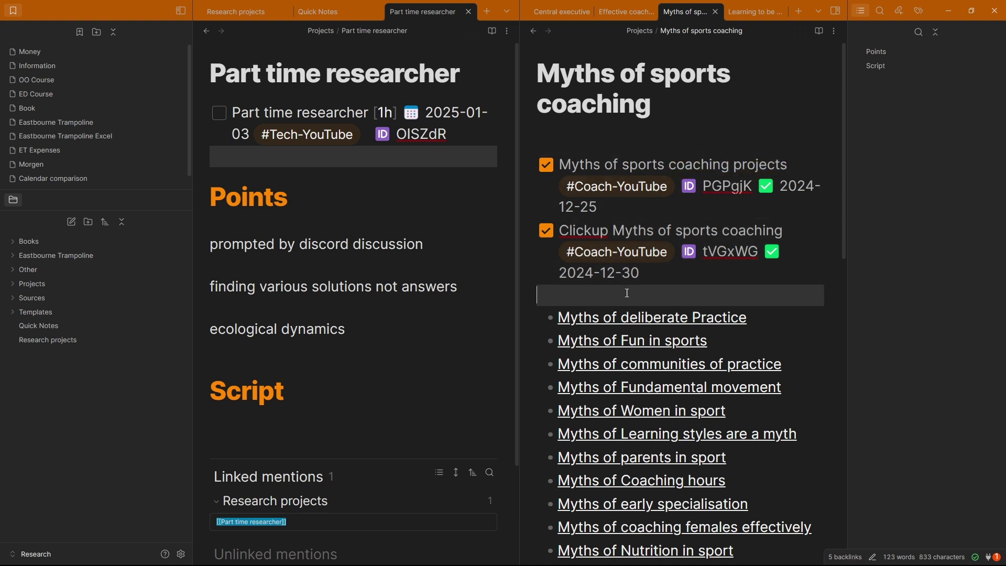
Scroll the link list and open the Myths of deliberate Practice note
{"action": "scroll", "coordinate": [627, 293], "scroll_direction": "down", "scroll_amount": 4}
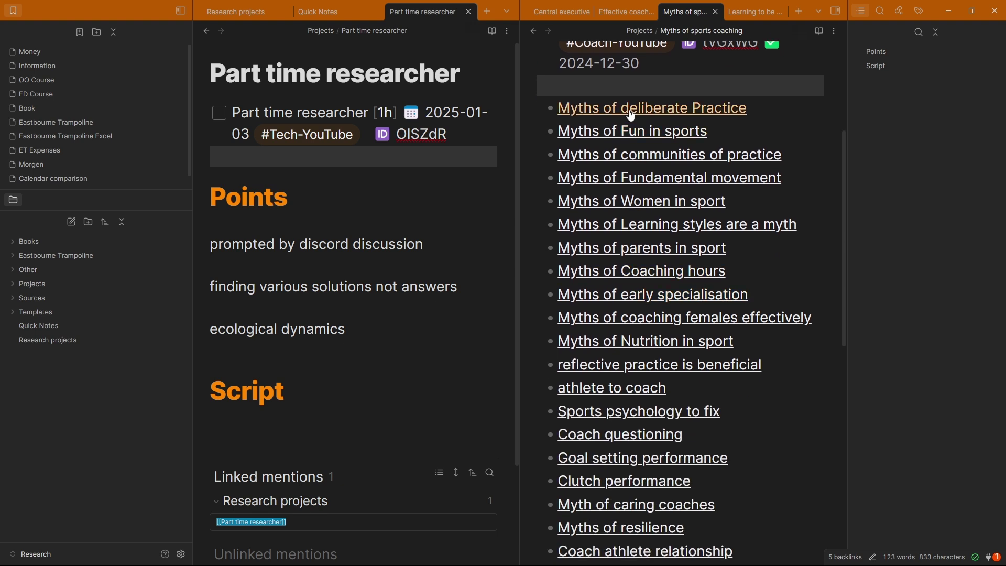
{"action": "mouse_move", "coordinate": [626, 111]}
{"action": "scroll", "coordinate": [779, 377], "scroll_direction": "down", "scroll_amount": 3}
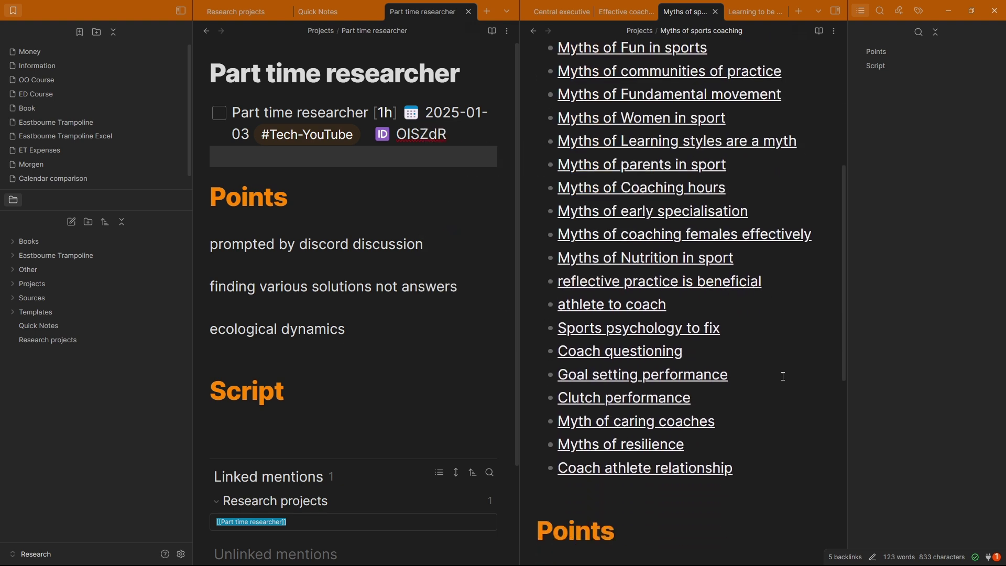
{"action": "scroll", "coordinate": [754, 366], "scroll_direction": "up", "scroll_amount": 4}
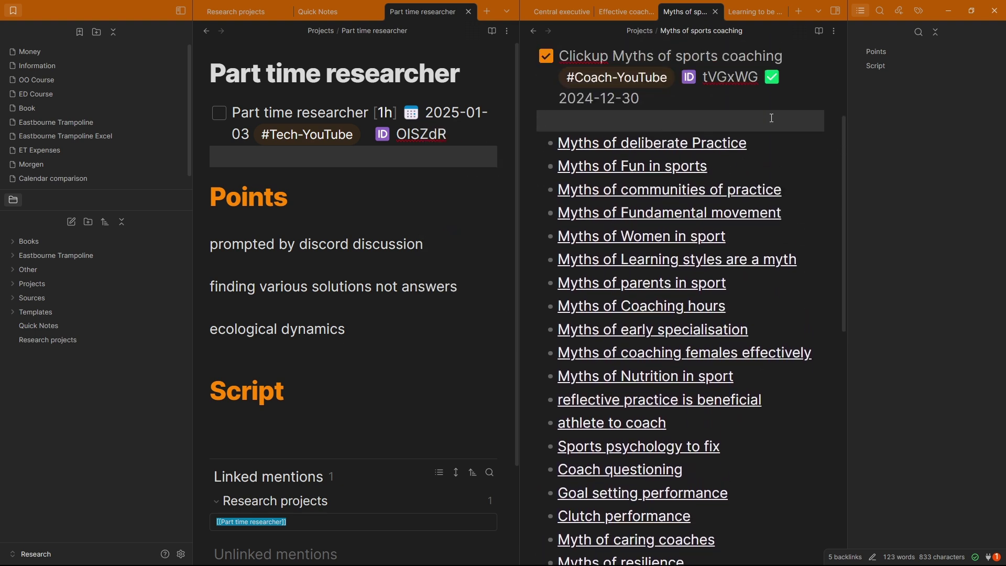
{"action": "left_click", "coordinate": [686, 144], "text": "ctrl"}
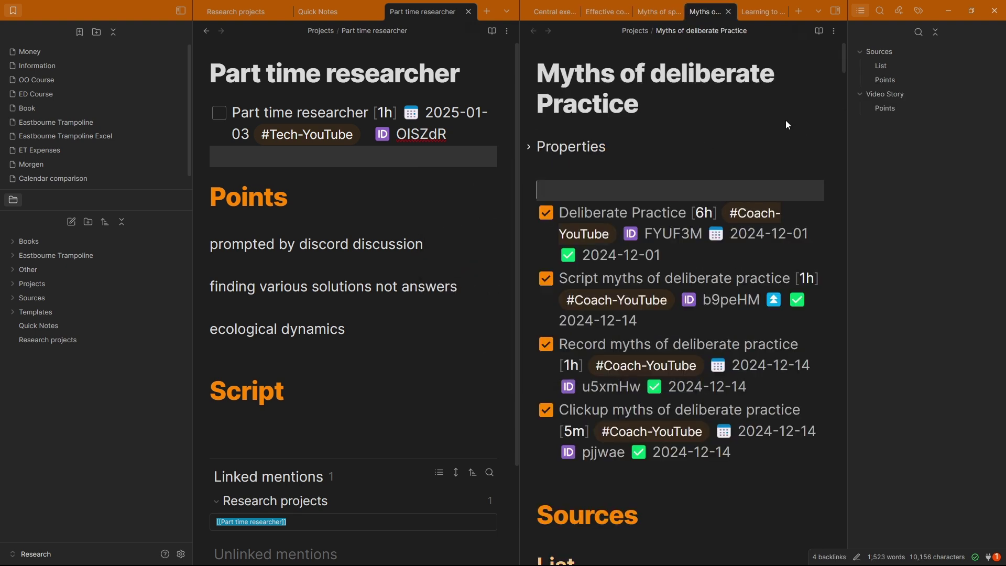
Close the Myths of deliberate Practice tab and recheck the Myths tasks before moving on
{"action": "scroll", "coordinate": [667, 196], "scroll_direction": "down", "scroll_amount": 15}
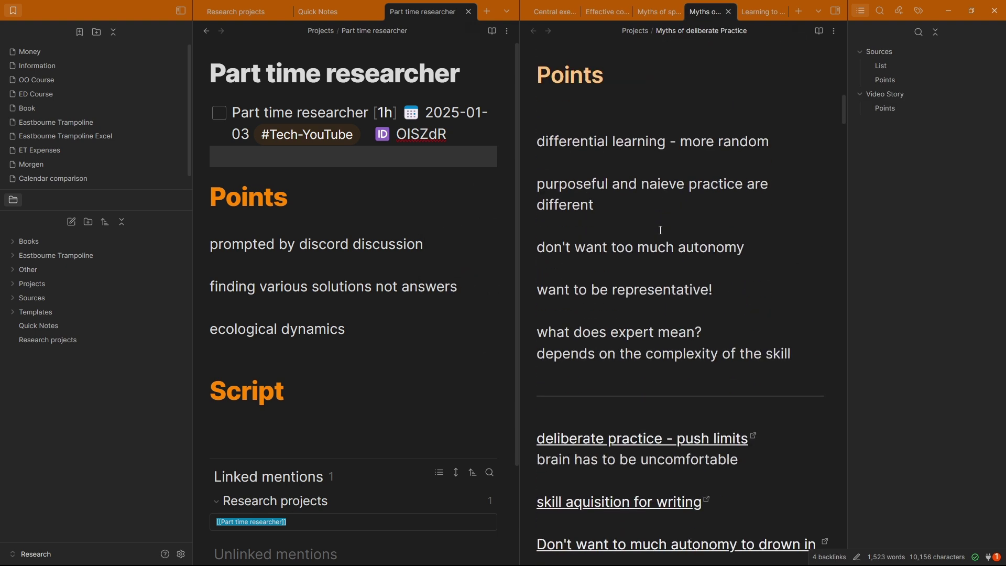
{"action": "middle_click", "coordinate": [700, 14]}
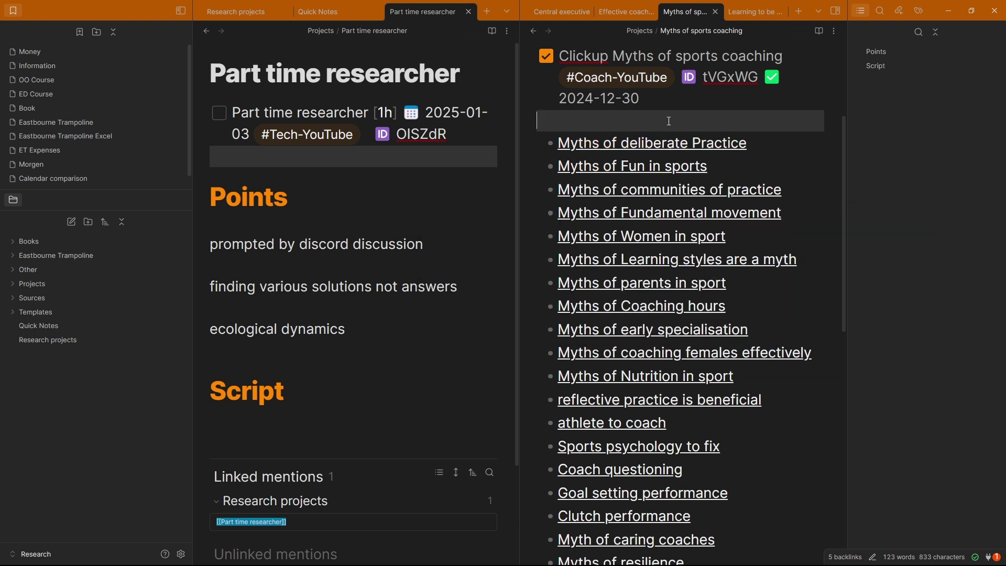
{"action": "scroll", "coordinate": [669, 121], "scroll_direction": "up", "scroll_amount": 3}
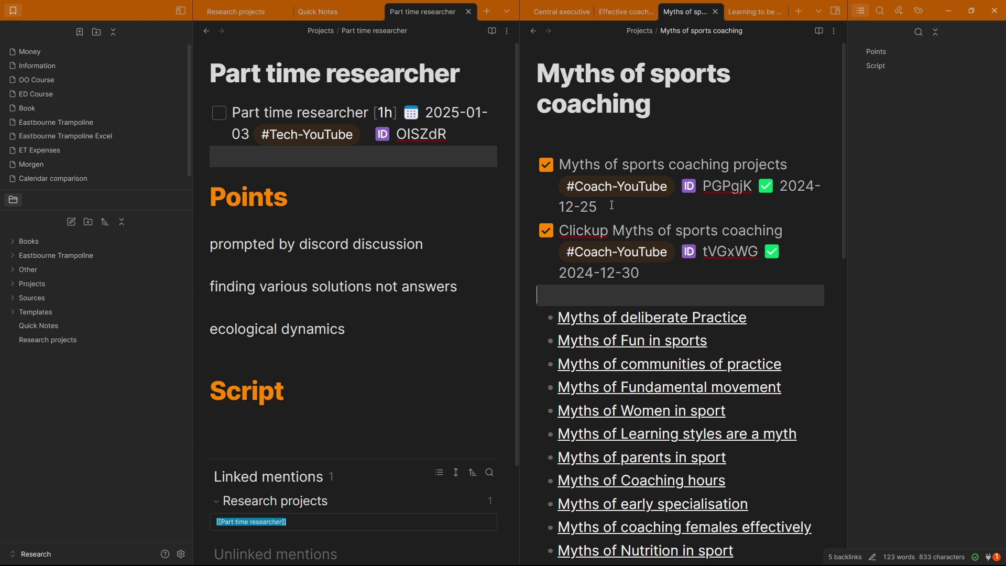
{"action": "left_click", "coordinate": [661, 230]}
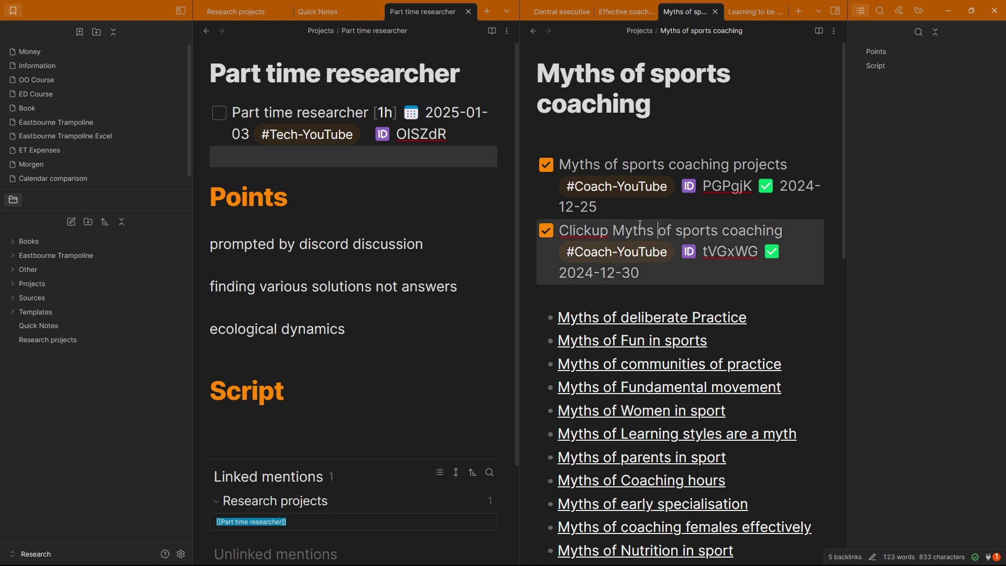
{"action": "scroll", "coordinate": [619, 262], "scroll_direction": "down", "scroll_amount": 3}
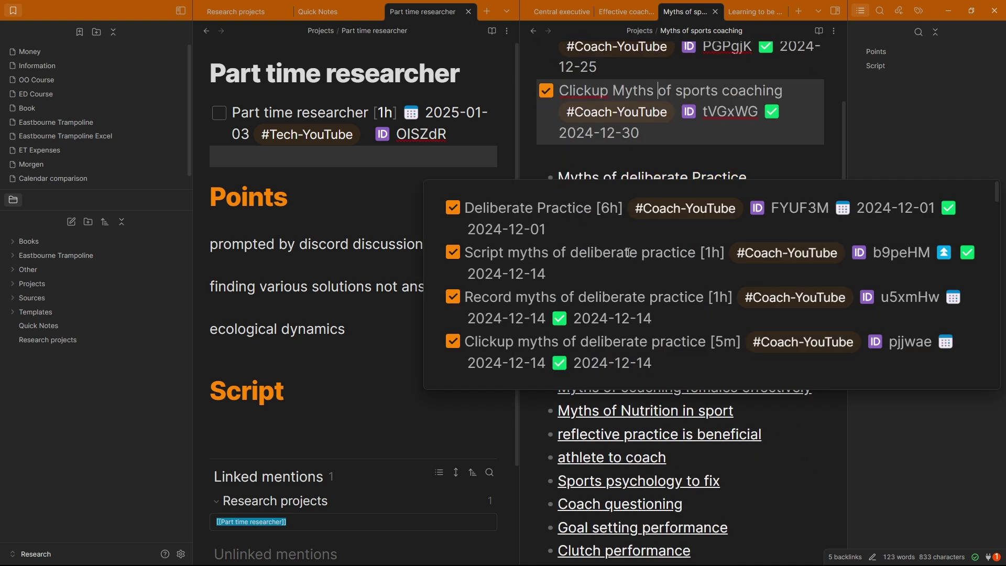
{"action": "scroll", "coordinate": [754, 462], "scroll_direction": "down", "scroll_amount": 5}
{"action": "scroll", "coordinate": [754, 452], "scroll_direction": "up", "scroll_amount": 8}
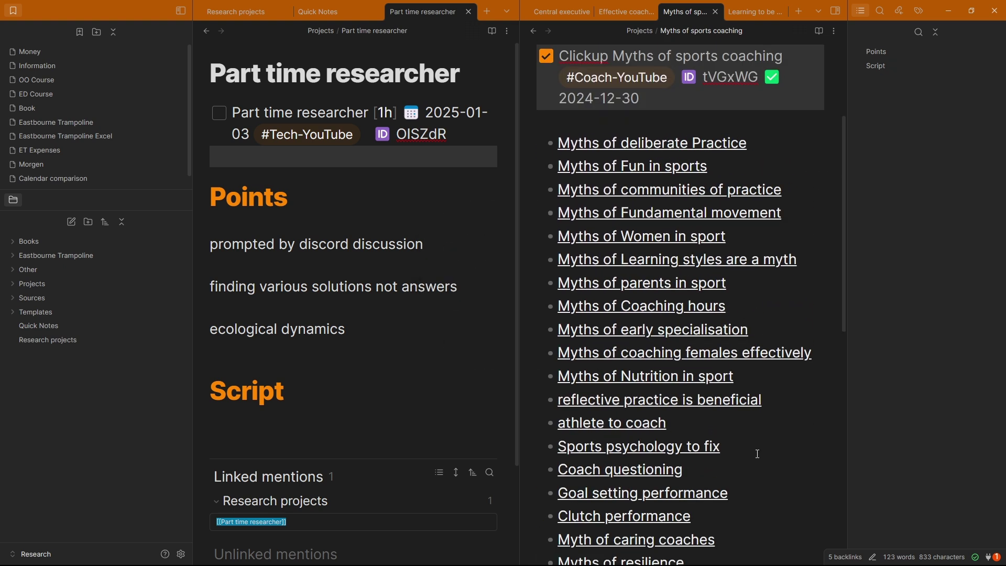
{"action": "left_click", "coordinate": [696, 296]}
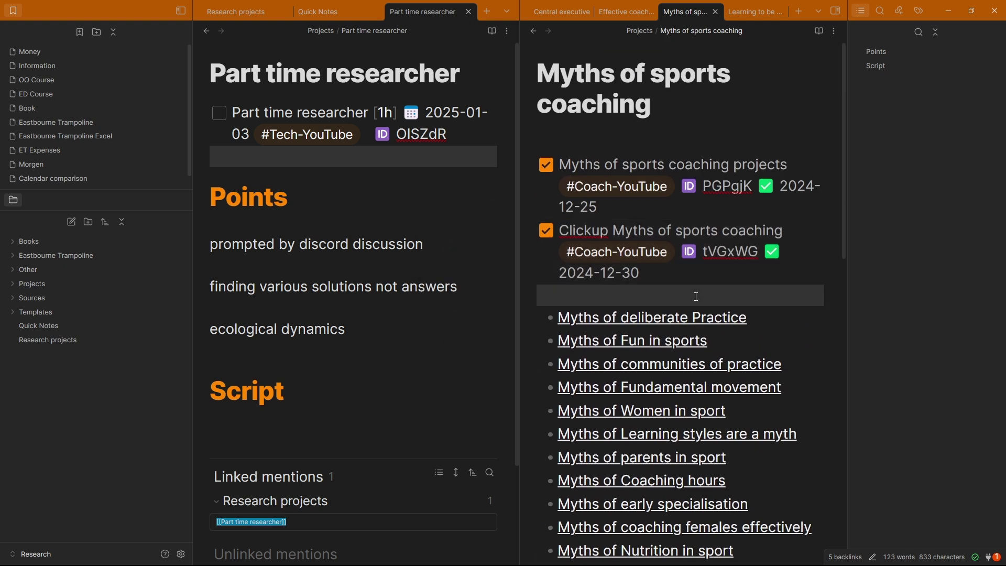
{"action": "key", "text": "ctrl+Tab"}
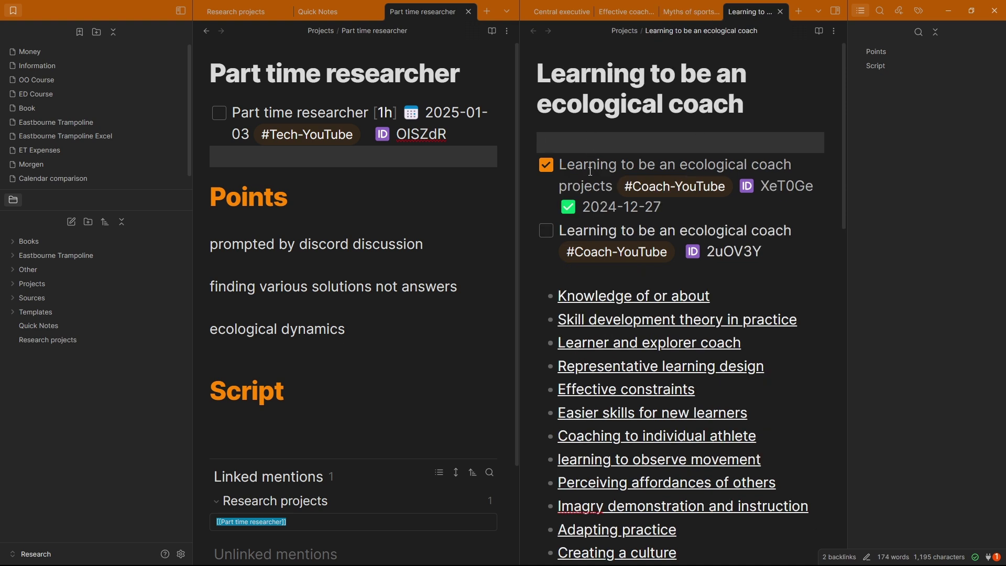
Review the ecological coach note's tasks down to Tools for coach education
{"action": "left_click", "coordinate": [590, 170]}
{"action": "left_click", "coordinate": [616, 275]}
{"action": "scroll", "coordinate": [617, 278], "scroll_direction": "down", "scroll_amount": 1}
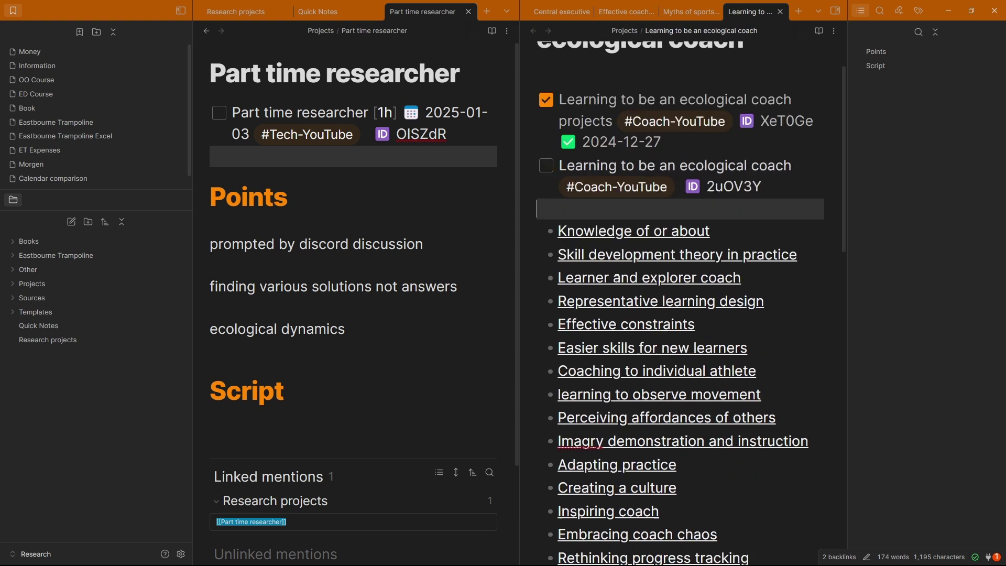
{"action": "scroll", "coordinate": [616, 277], "scroll_direction": "down", "scroll_amount": 1}
{"action": "left_click", "coordinate": [611, 534]}
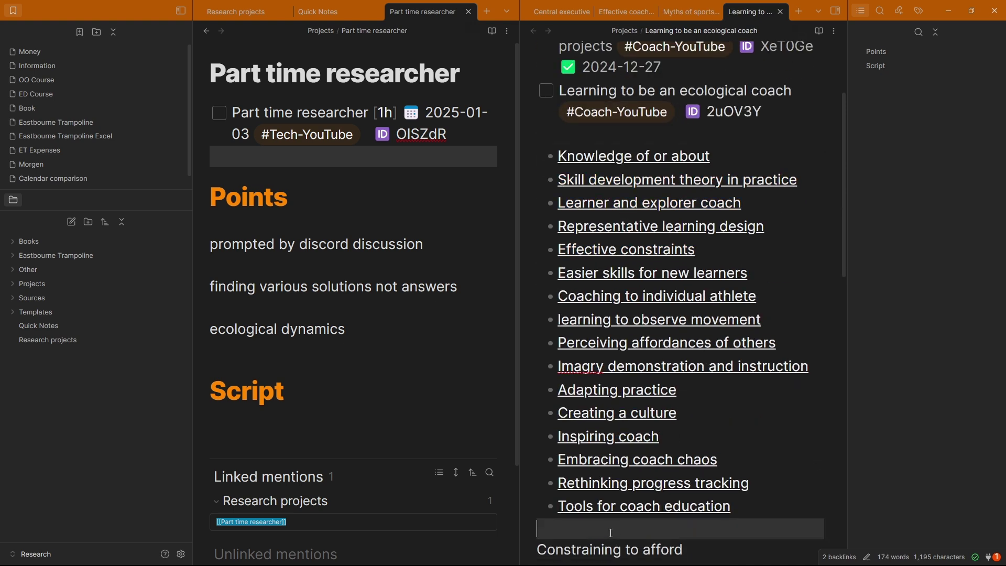
{"action": "scroll", "coordinate": [615, 298], "scroll_direction": "down", "scroll_amount": 7}
{"action": "scroll", "coordinate": [614, 297], "scroll_direction": "up", "scroll_amount": 9}
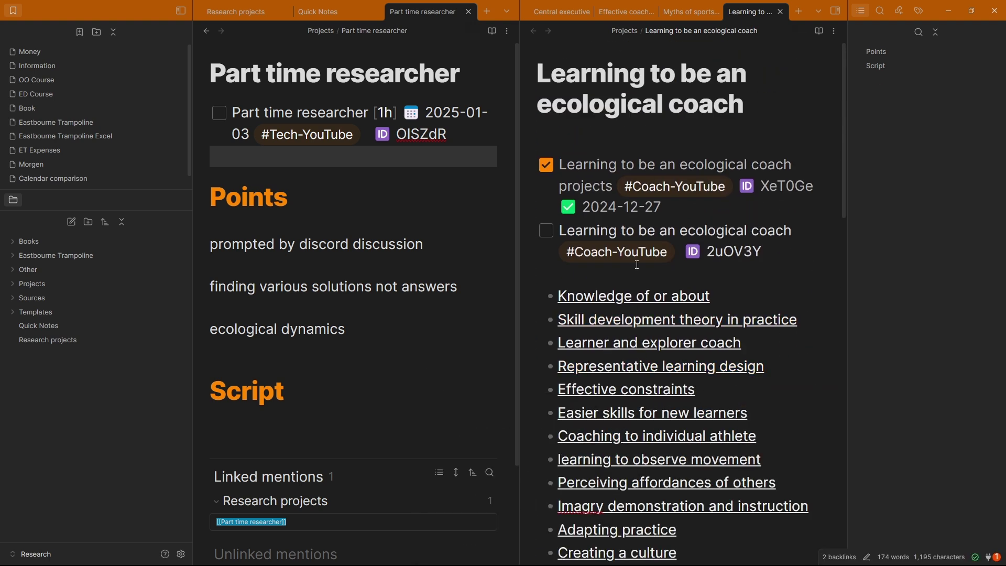
Look over the second task's title, then bring up Quick Notes in the left pane
{"action": "left_click", "coordinate": [672, 232]}
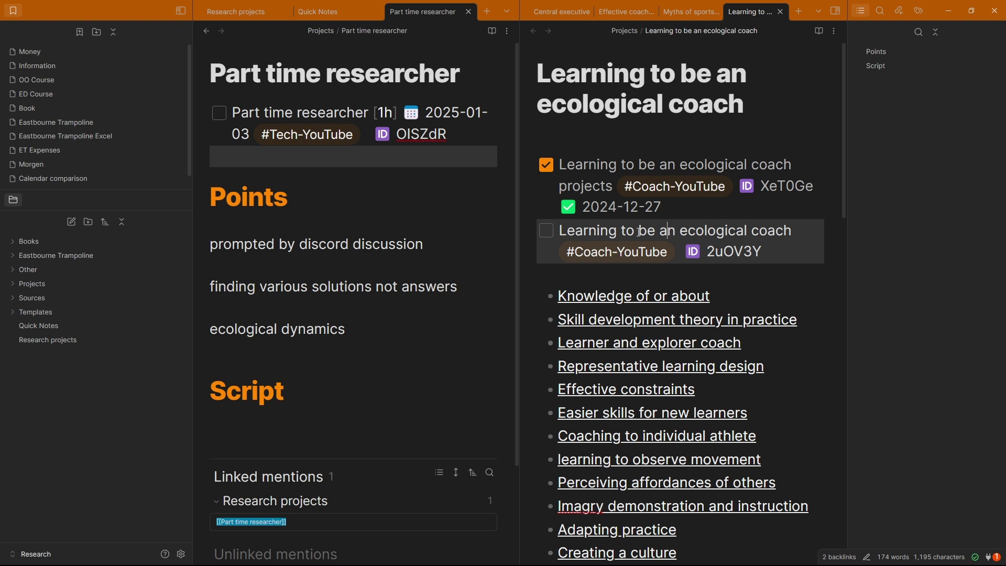
{"action": "left_click_drag", "start_coordinate": [560, 231], "coordinate": [794, 231]}
{"action": "left_click", "coordinate": [625, 265]}
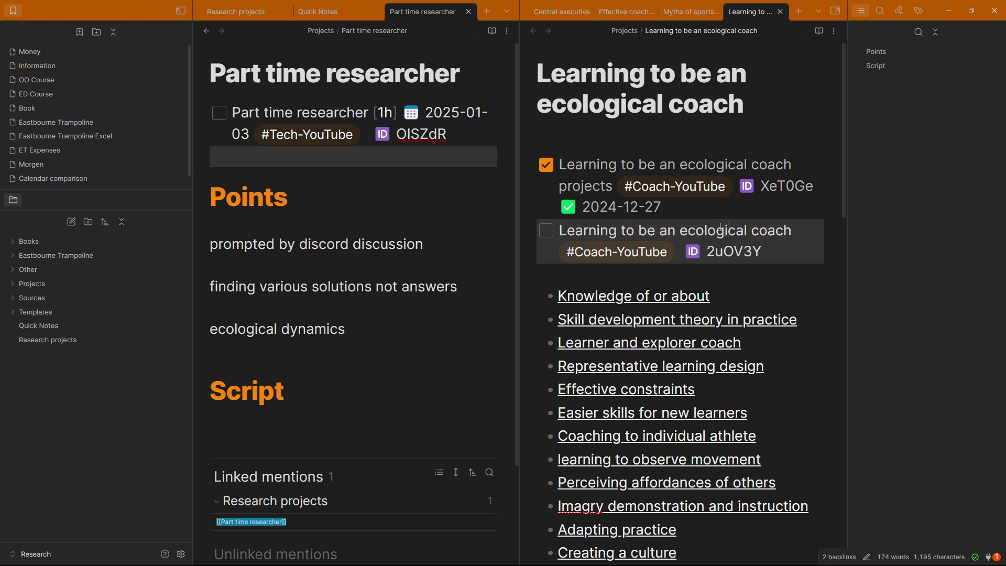
{"action": "left_click", "coordinate": [612, 271]}
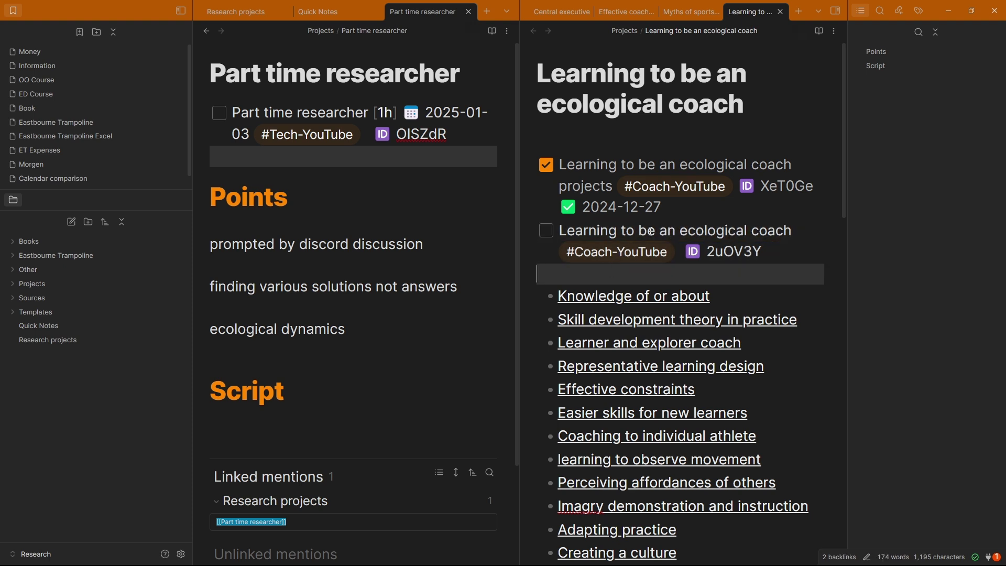
{"action": "key", "text": "Up"}
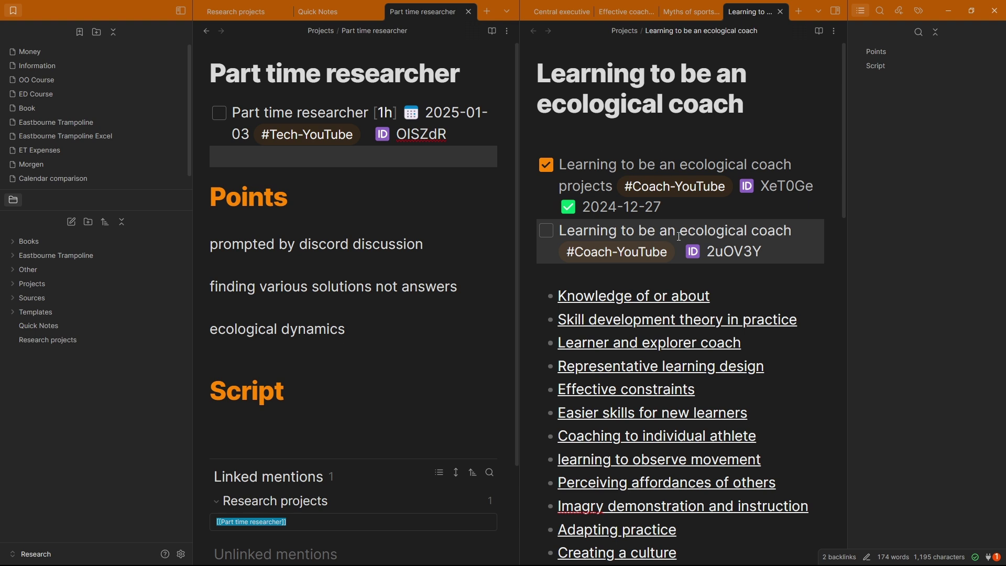
{"action": "left_click", "coordinate": [641, 272]}
{"action": "key", "text": "ctrl+shift+Tab"}
{"action": "left_click", "coordinate": [680, 230]}
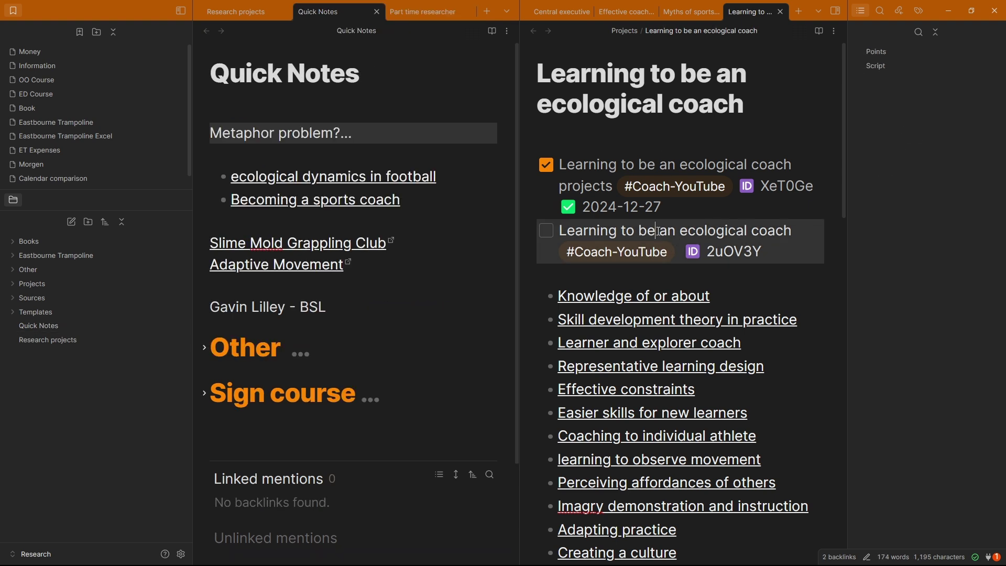
{"action": "key", "text": "Down"}
{"action": "key", "text": "Up"}
{"action": "left_click", "coordinate": [386, 132]}
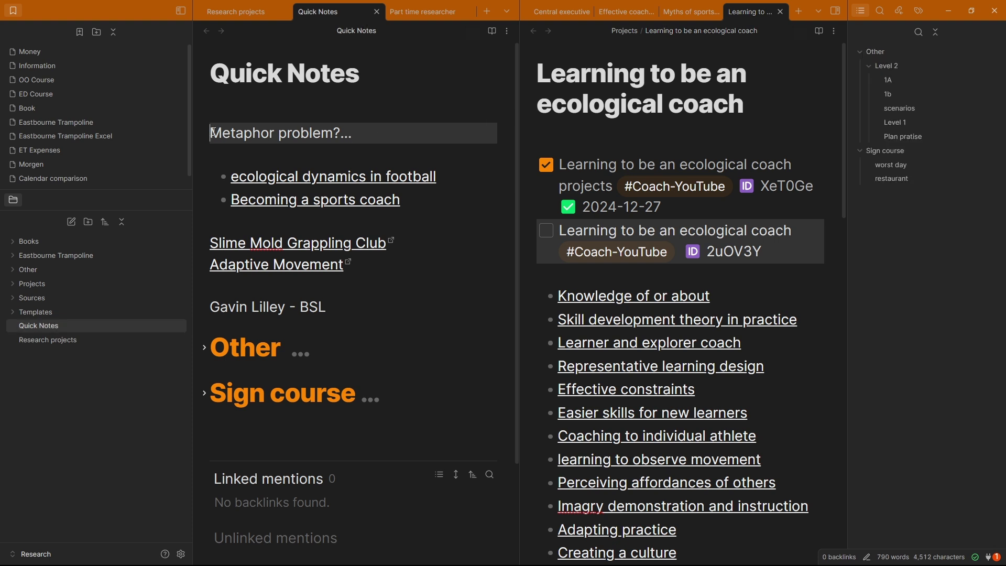
{"action": "mouse_move", "coordinate": [210, 135]}
{"action": "left_mouse_down"}
{"action": "mouse_move", "coordinate": [394, 132]}
{"action": "mouse_move", "coordinate": [198, 132]}
{"action": "left_mouse_up"}
{"action": "left_click", "coordinate": [394, 132]}
{"action": "left_click", "coordinate": [253, 133]}
{"action": "key", "text": "Down"}
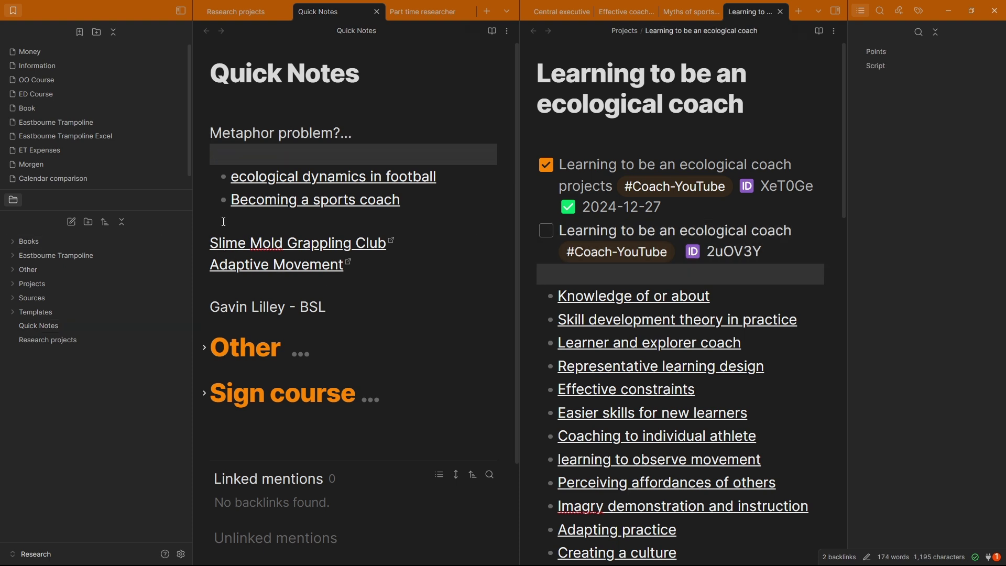
{"action": "left_click", "coordinate": [224, 221]}
{"action": "left_click", "coordinate": [282, 154]}
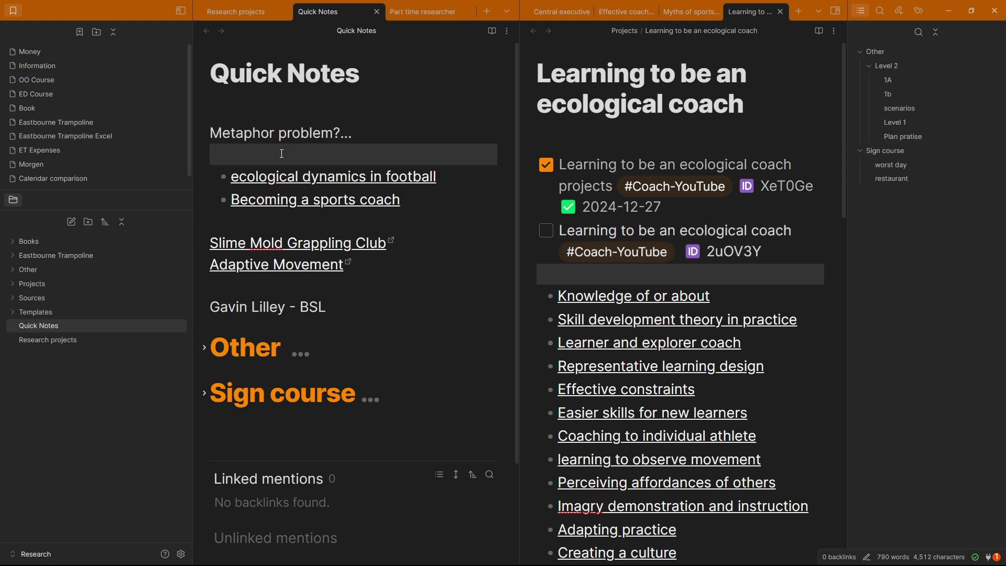
{"action": "left_click", "coordinate": [641, 136]}
{"action": "scroll", "coordinate": [636, 338], "scroll_direction": "down", "scroll_amount": 3}
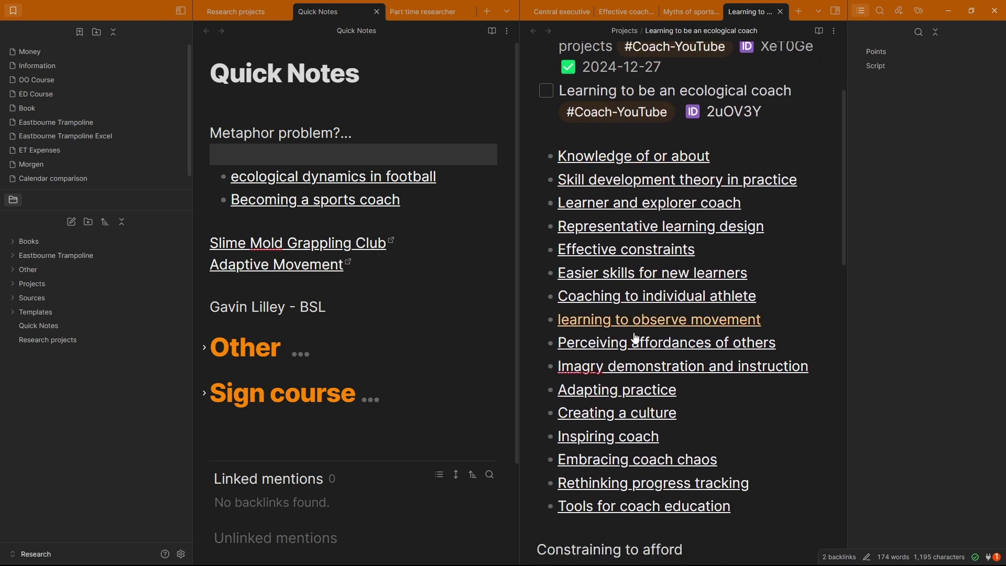
{"action": "scroll", "coordinate": [635, 338], "scroll_direction": "down", "scroll_amount": 7}
{"action": "scroll", "coordinate": [625, 270], "scroll_direction": "down", "scroll_amount": 4}
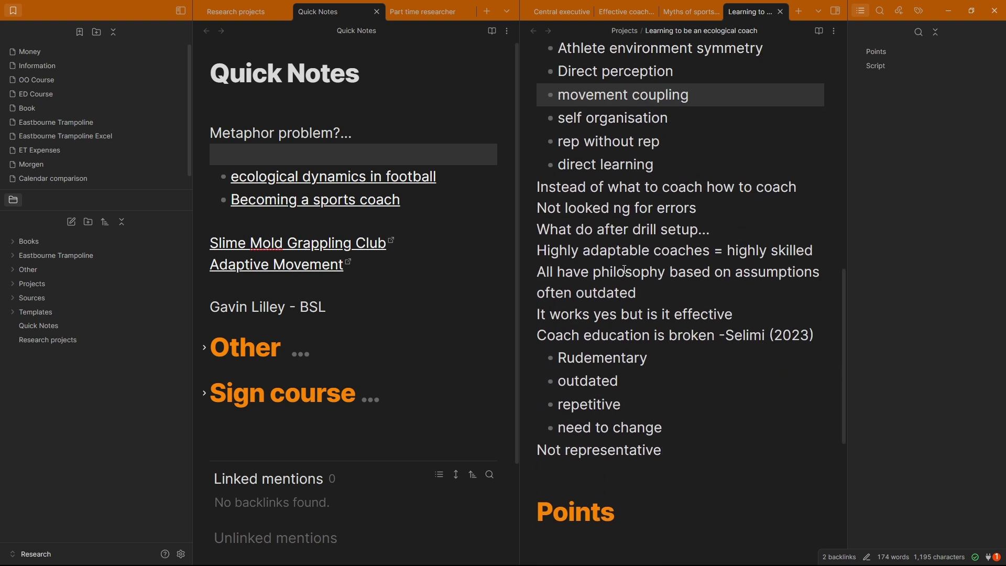
{"action": "scroll", "coordinate": [624, 270], "scroll_direction": "down", "scroll_amount": 3}
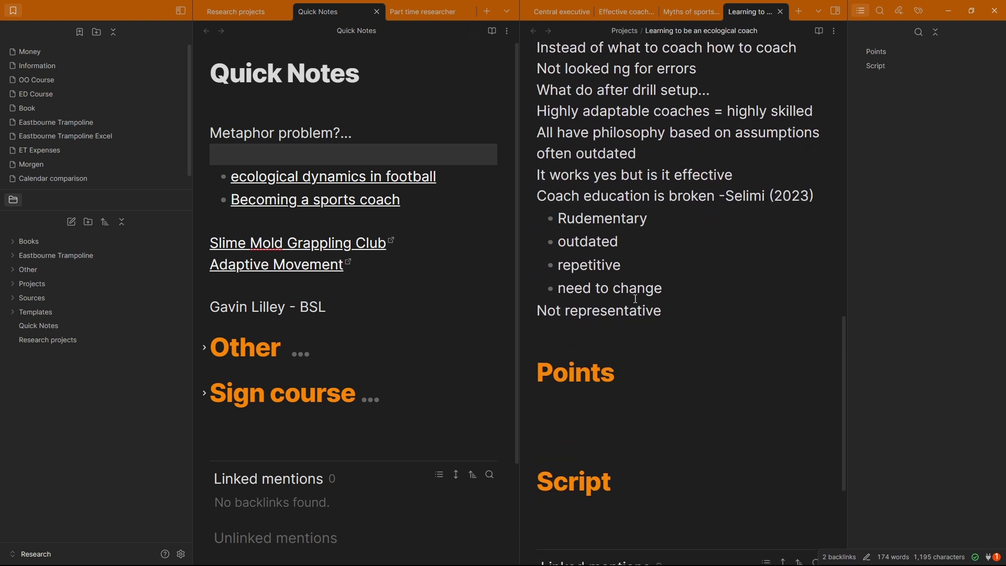
{"action": "left_click", "coordinate": [645, 335]}
{"action": "left_click", "coordinate": [293, 133]}
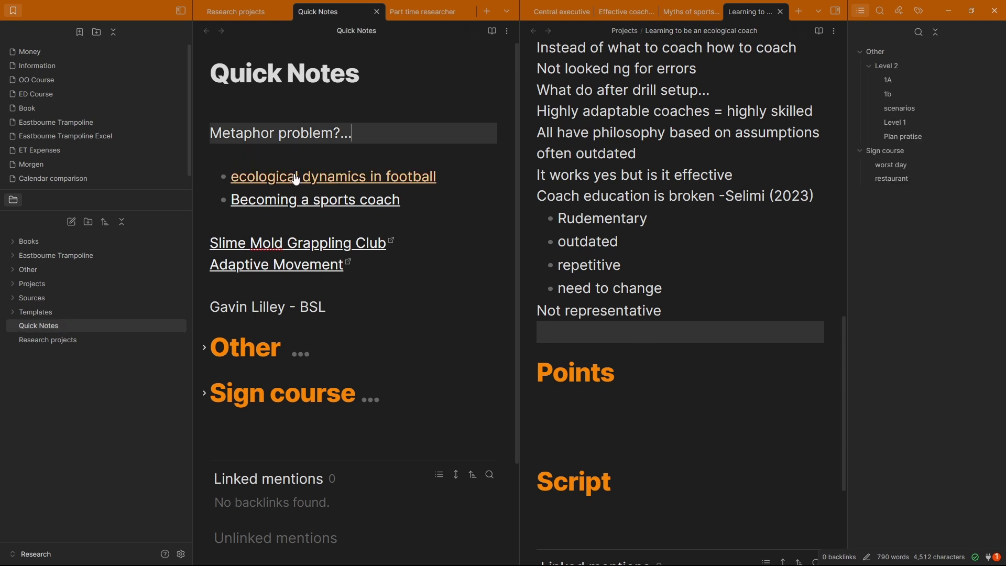
{"action": "left_click", "coordinate": [283, 151]}
{"action": "left_click", "coordinate": [679, 209]}
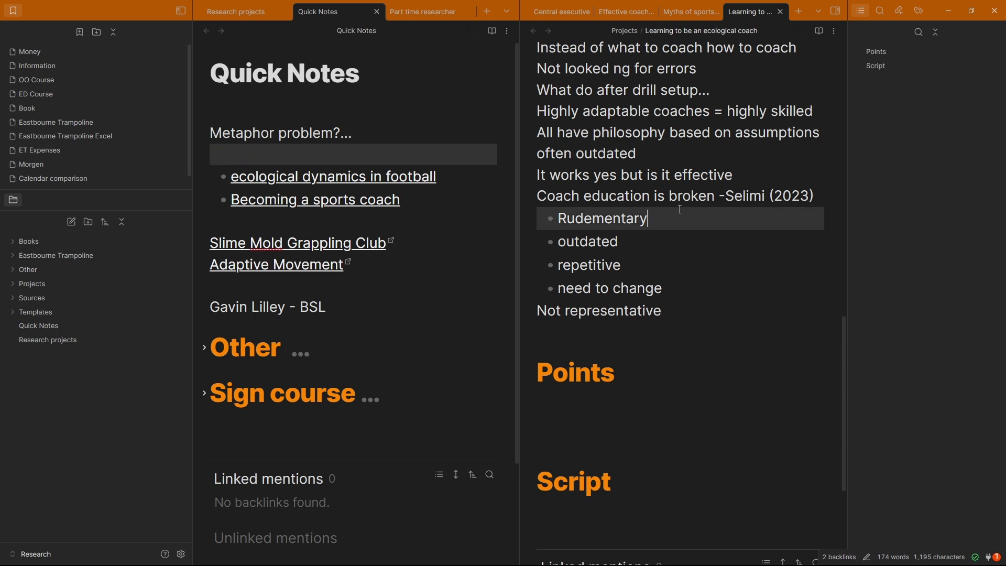
{"action": "left_click", "coordinate": [692, 12]}
Open Myths of deliberate Practice in a new tab and read its Sources and practice-method Points
{"action": "left_click", "coordinate": [618, 315], "text": "ctrl"}
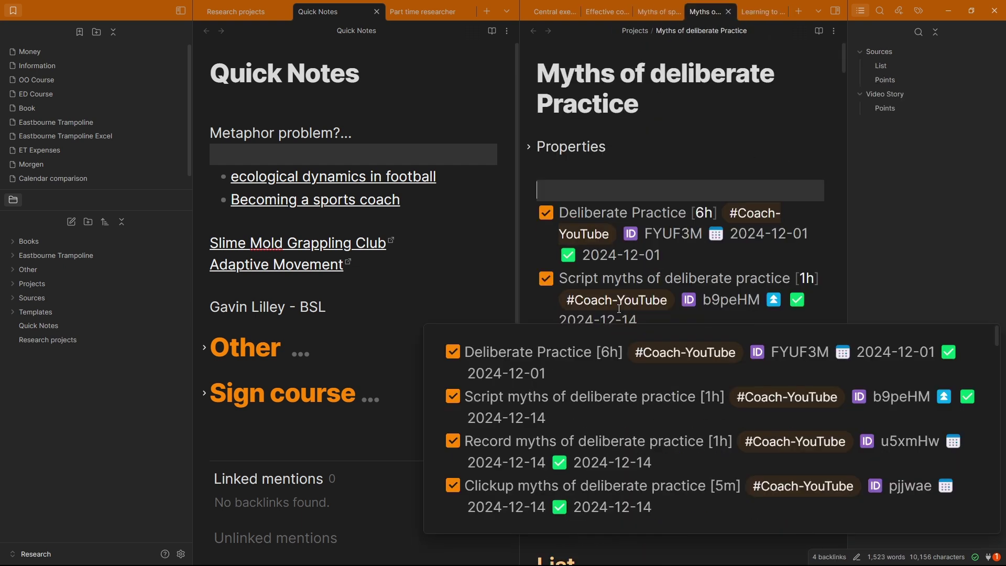
{"action": "scroll", "coordinate": [650, 231], "scroll_direction": "down", "scroll_amount": 10}
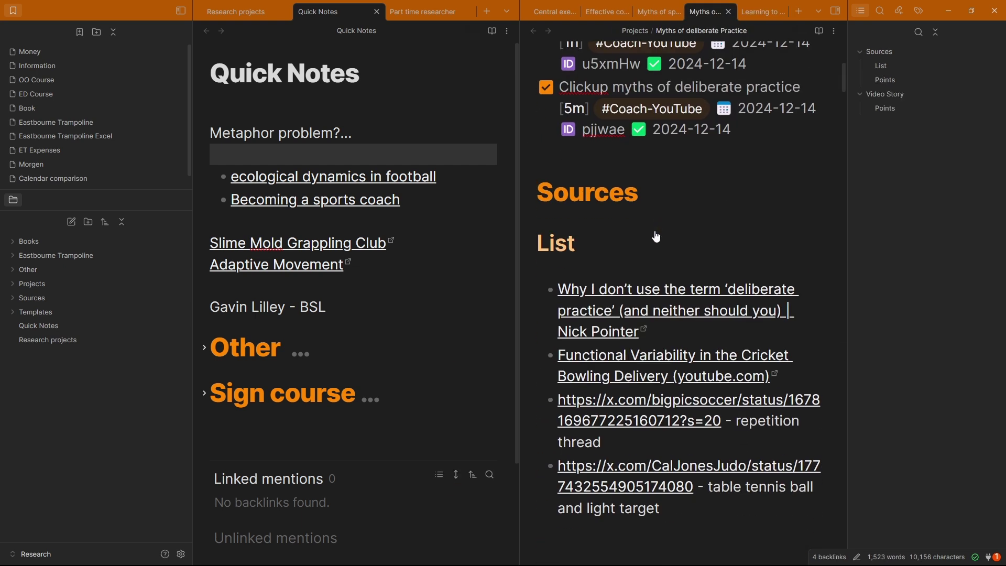
{"action": "left_click", "coordinate": [609, 332]}
{"action": "scroll", "coordinate": [605, 324], "scroll_direction": "down", "scroll_amount": 5}
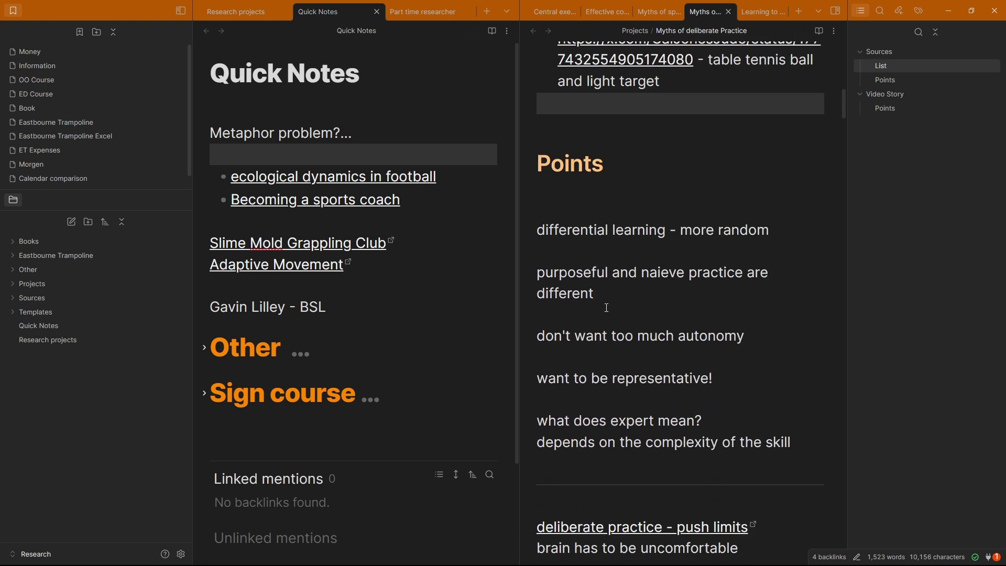
{"action": "left_click", "coordinate": [602, 223]}
{"action": "scroll", "coordinate": [609, 335], "scroll_direction": "down", "scroll_amount": 2}
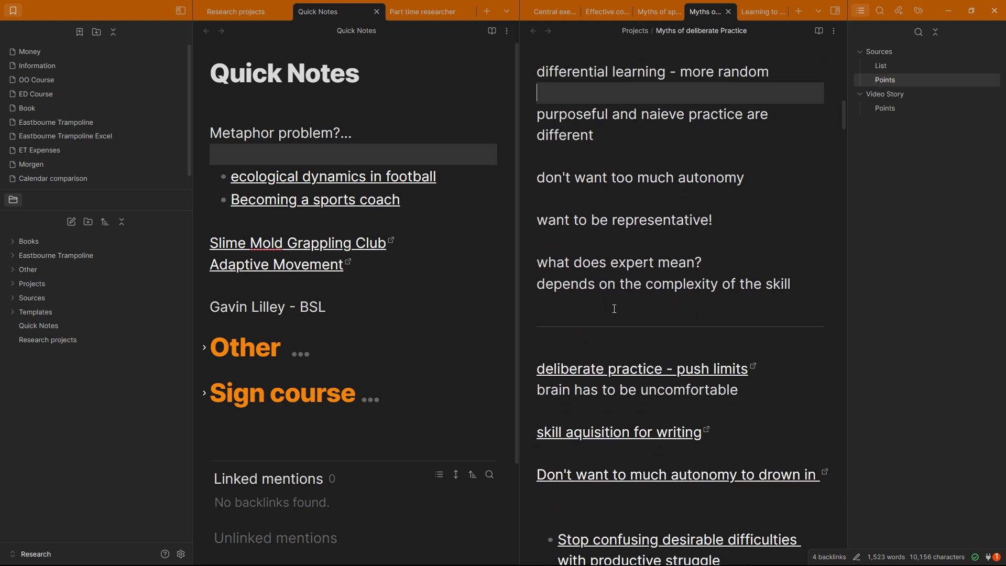
{"action": "left_click", "coordinate": [614, 308]}
{"action": "scroll", "coordinate": [602, 321], "scroll_direction": "down", "scroll_amount": 5}
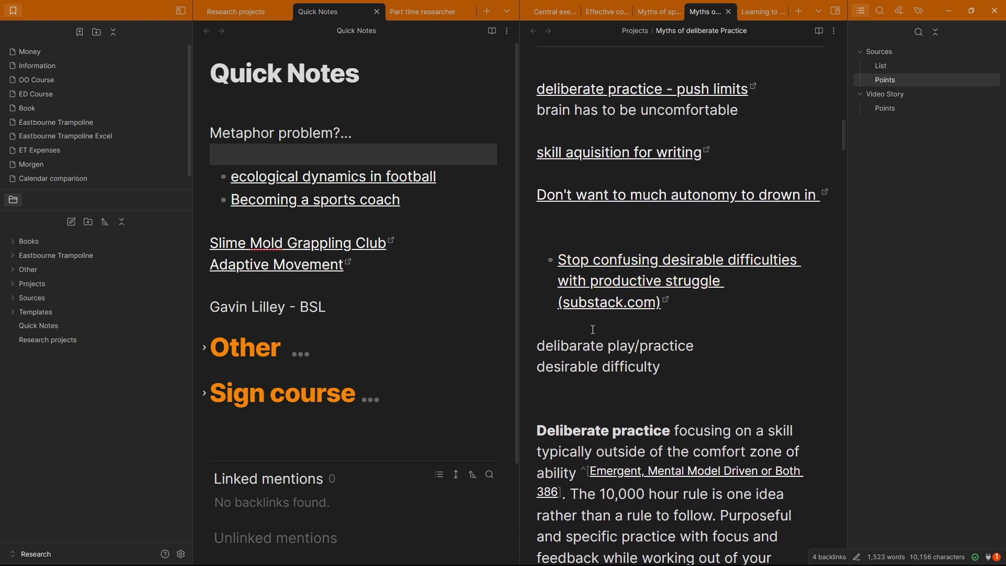
{"action": "left_click", "coordinate": [594, 333]}
{"action": "scroll", "coordinate": [597, 325], "scroll_direction": "down", "scroll_amount": 5}
{"action": "scroll", "coordinate": [618, 275], "scroll_direction": "down", "scroll_amount": 5}
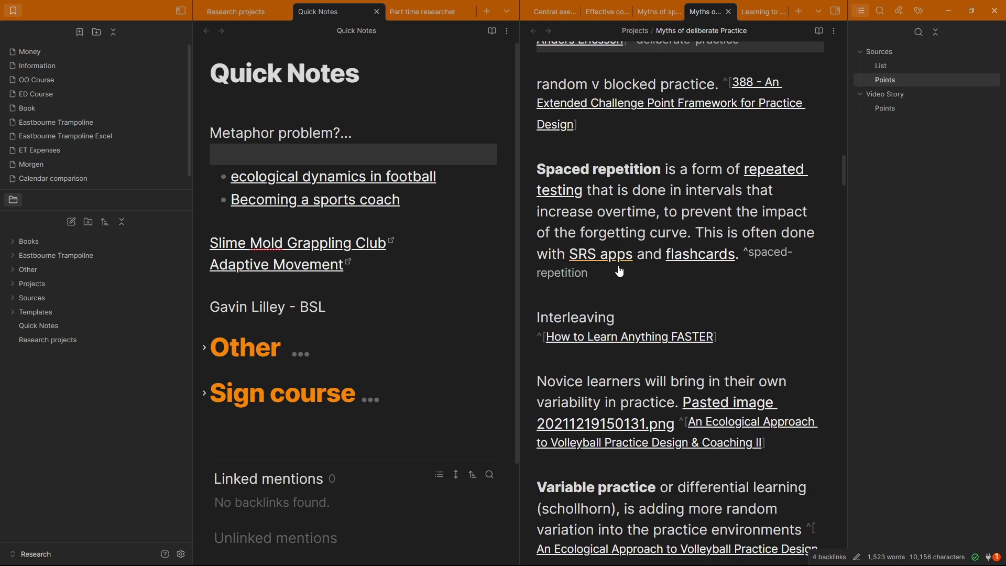